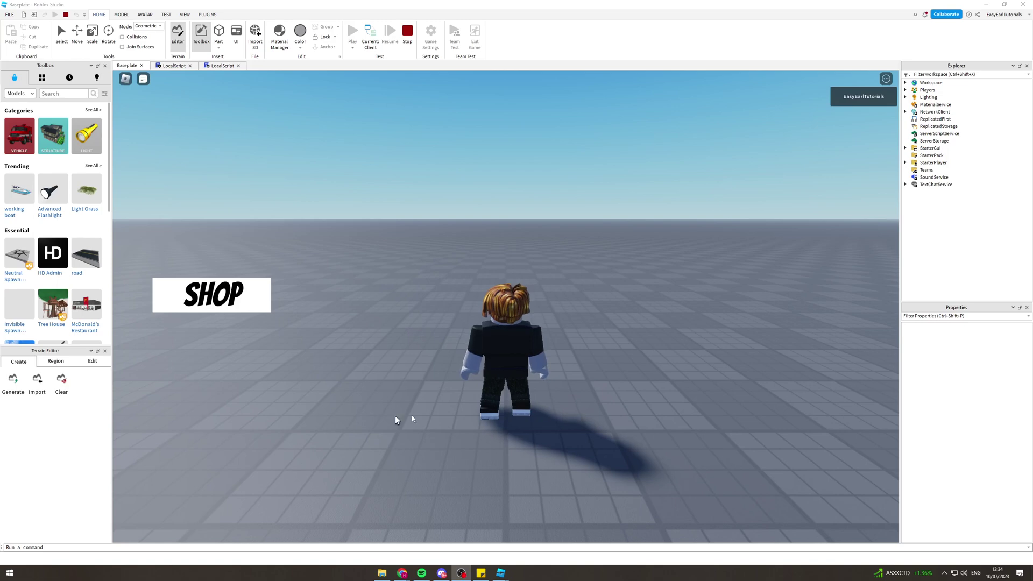
Test opening and closing the shop window several times in the running game and stop the playtest
left_click(466, 393)
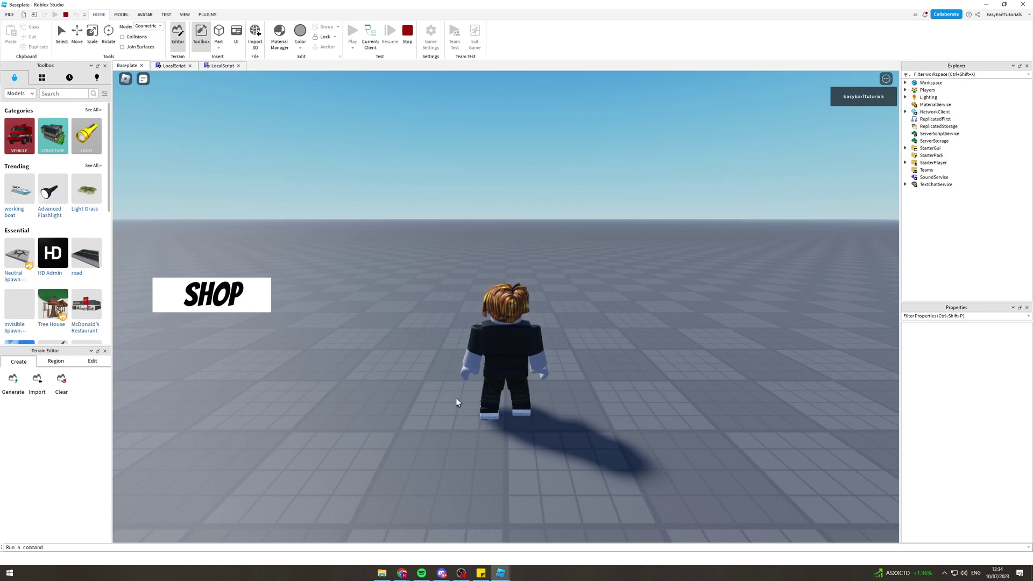
left_click(220, 293)
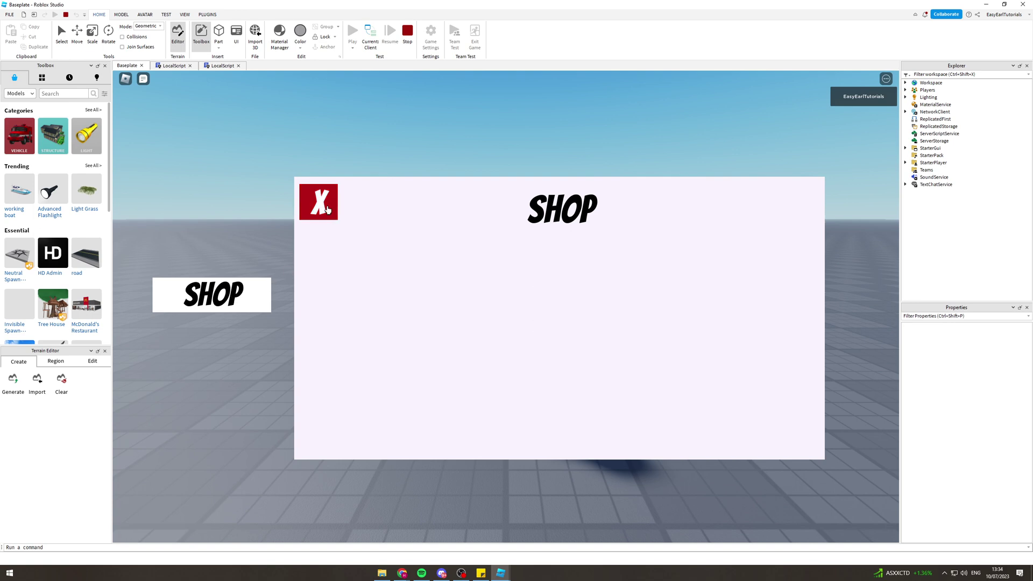
left_click(322, 200)
left_click(229, 296)
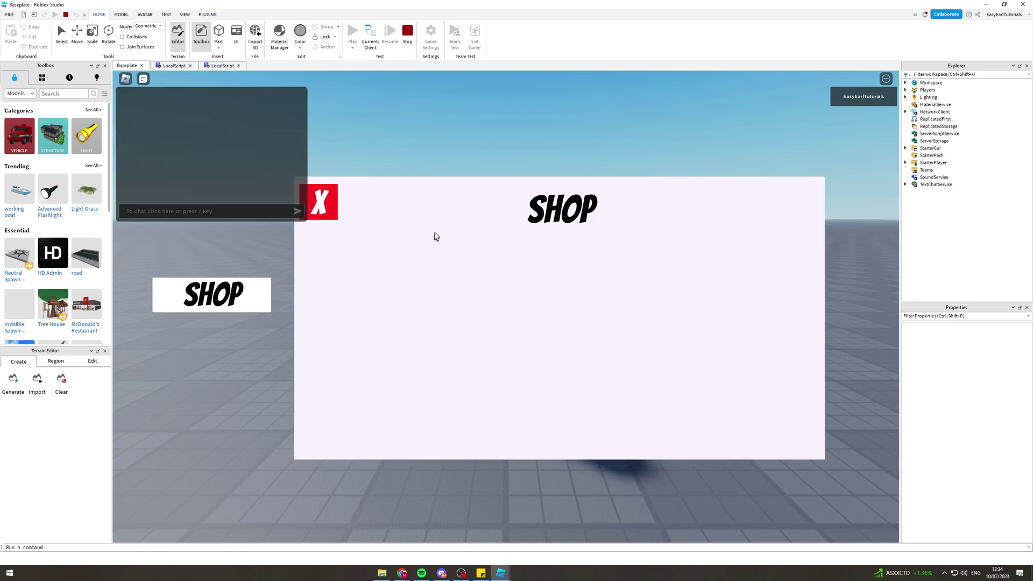
left_click(331, 202)
left_click(222, 294)
left_click(316, 202)
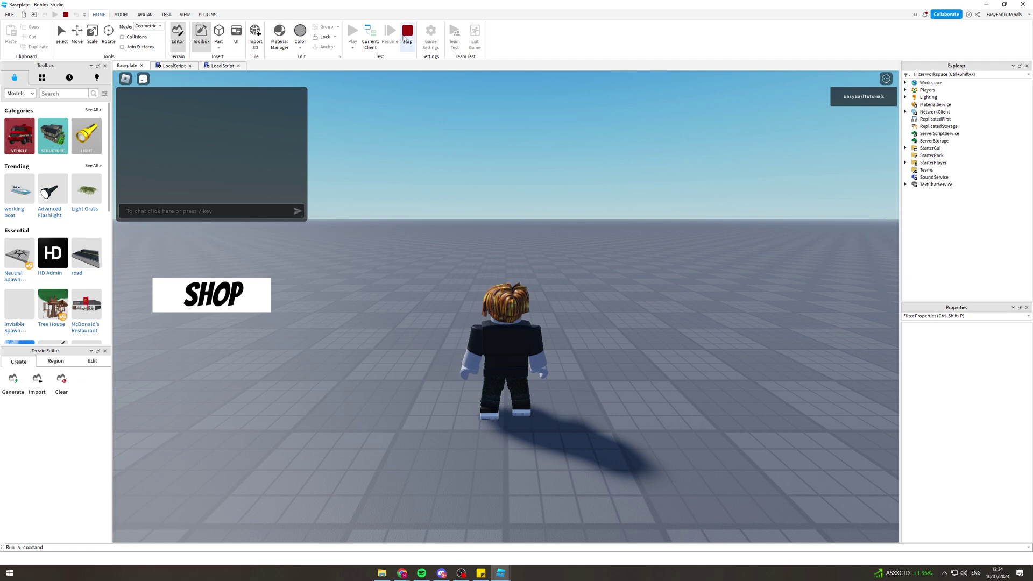
left_click(405, 38)
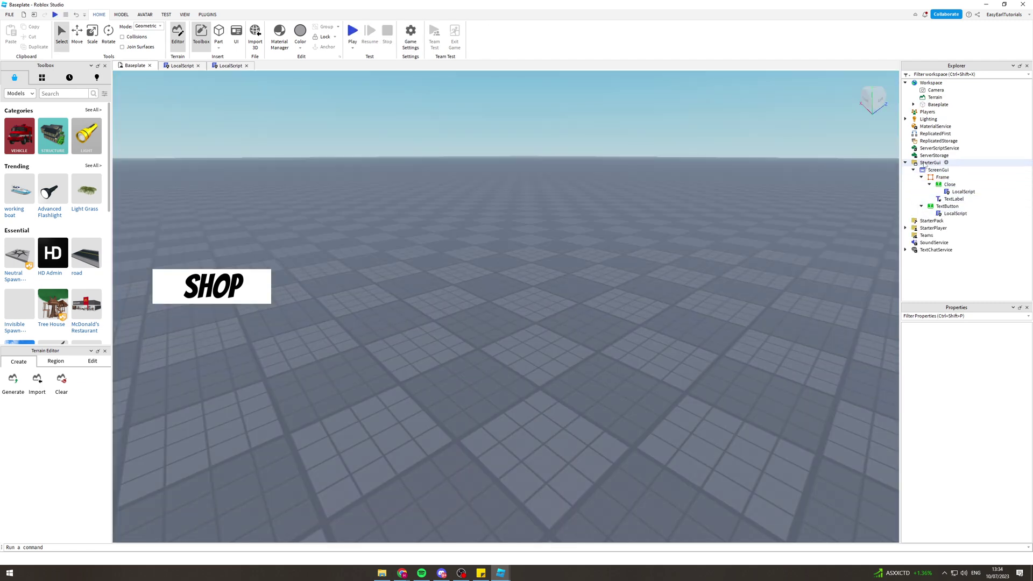
left_click(926, 162)
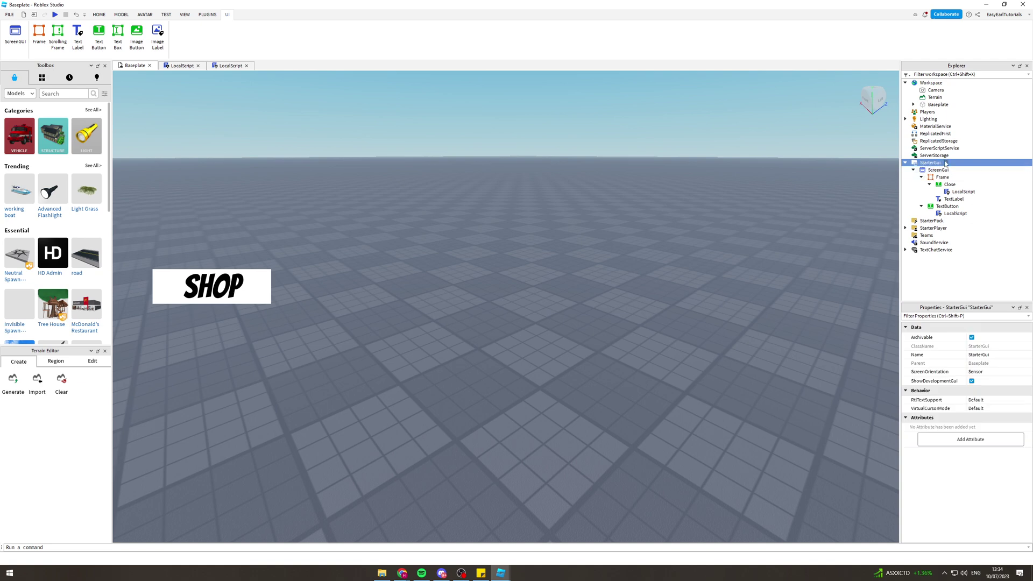
left_click(946, 163)
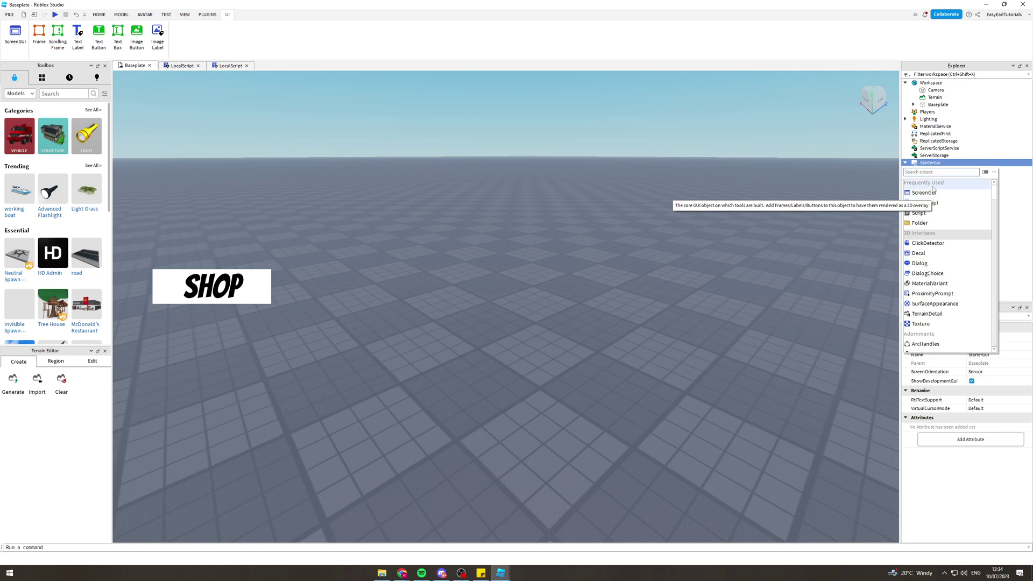
left_click(934, 155)
left_click(938, 170)
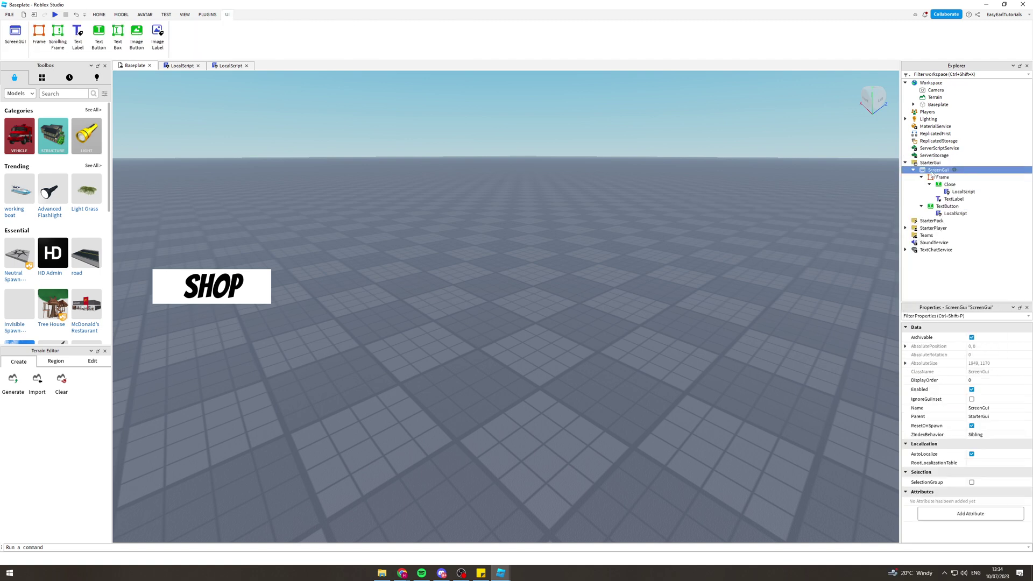
left_click(954, 170)
left_click(940, 170)
Make the shop Frame inside ScreenGui visible
left_click(942, 177)
scroll(924, 469, "down", 3)
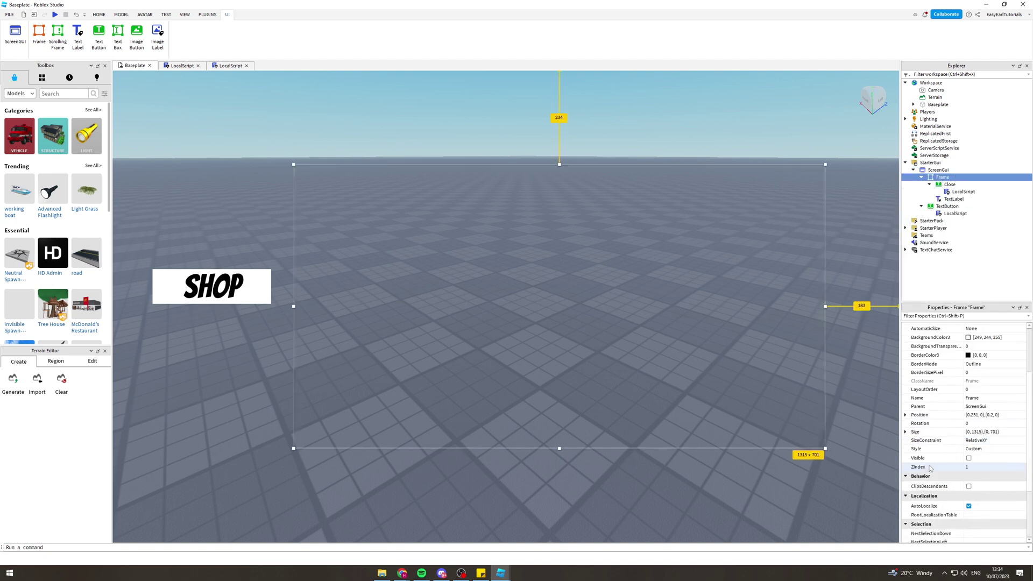
left_click(969, 459)
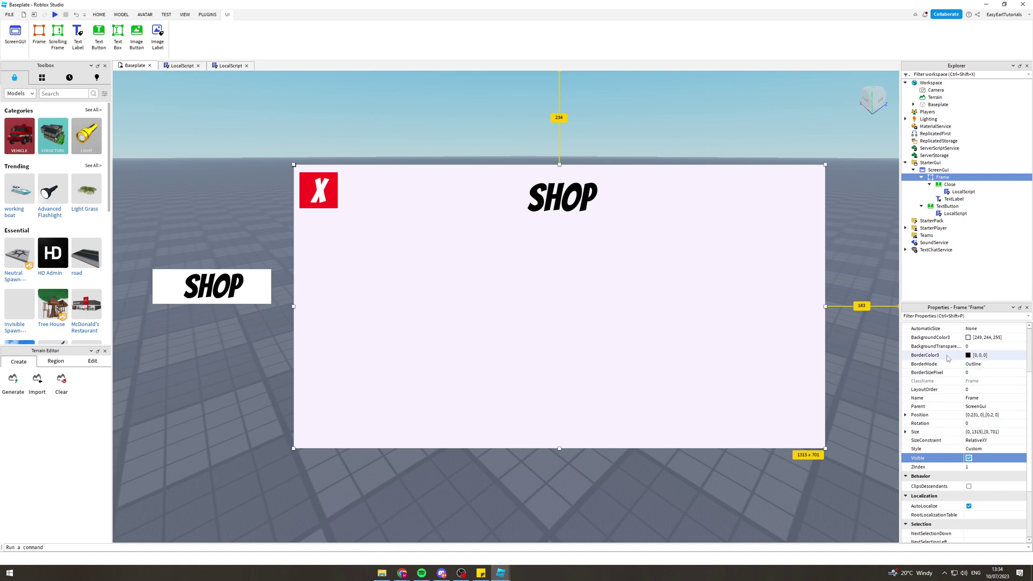
left_click(968, 338)
left_click_drag(541, 263, 555, 279)
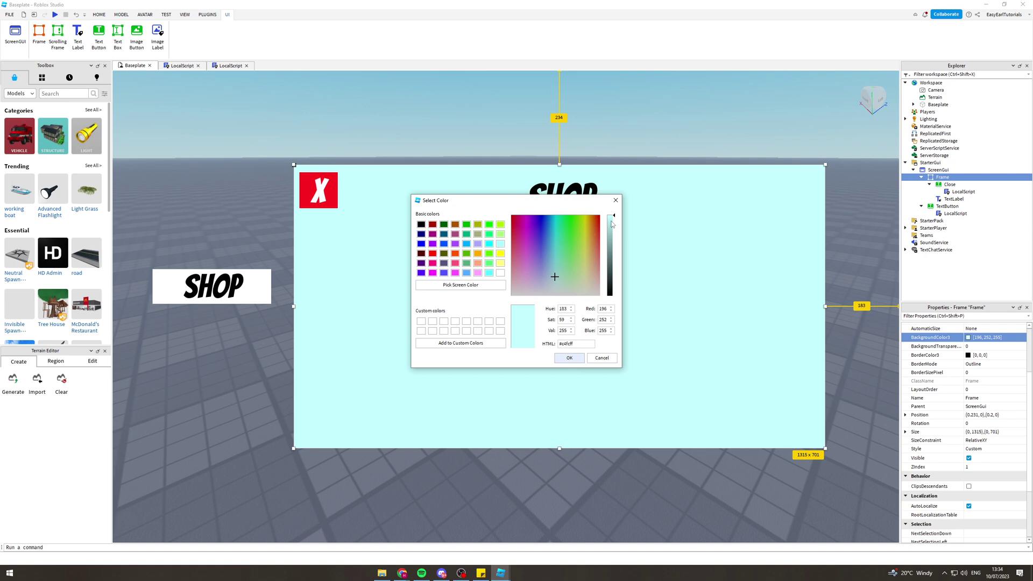
left_click(615, 200)
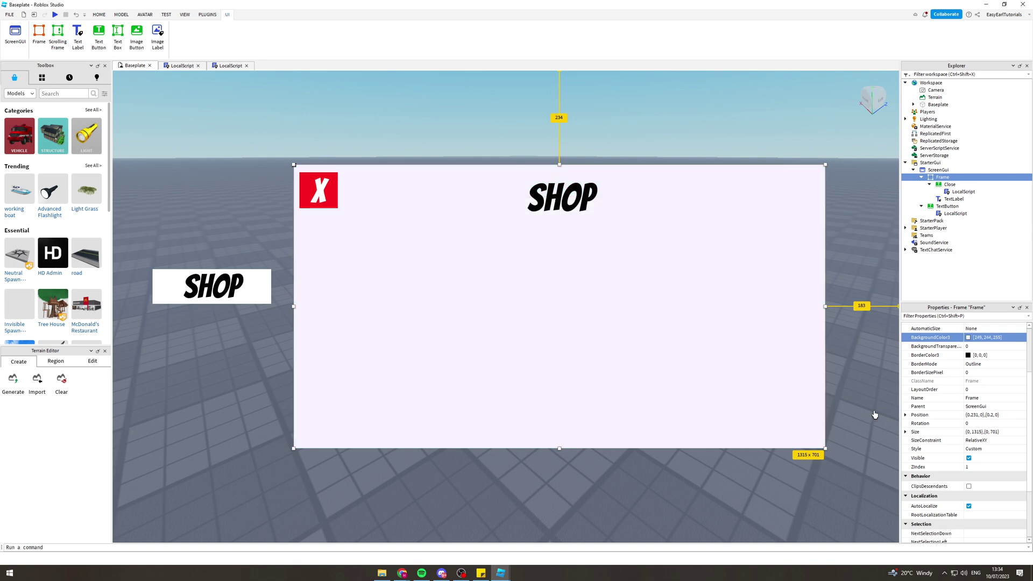
Turn TextScaled off and back on for the SHOP title label inside the Frame
left_click(954, 177)
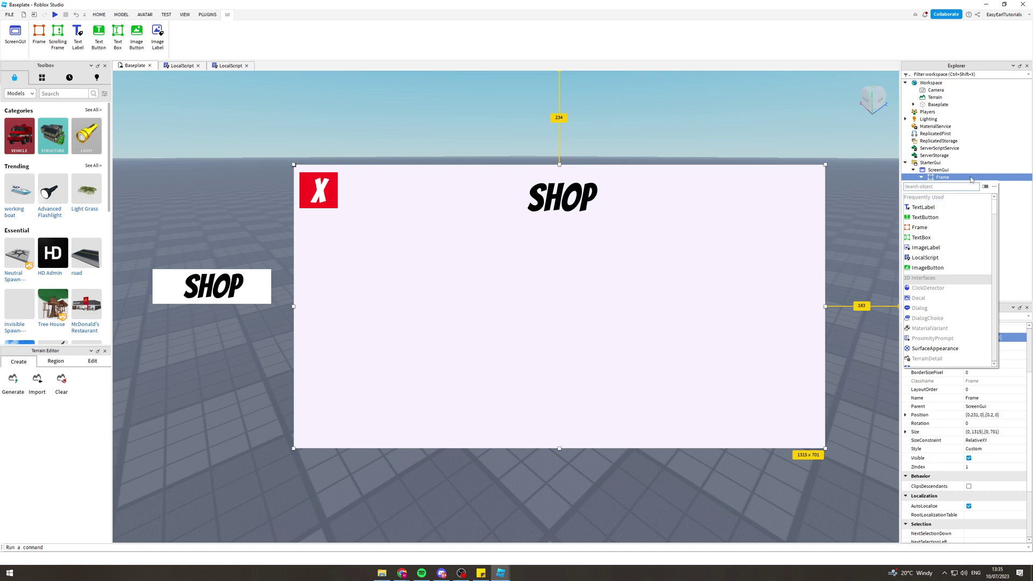
left_click(923, 207)
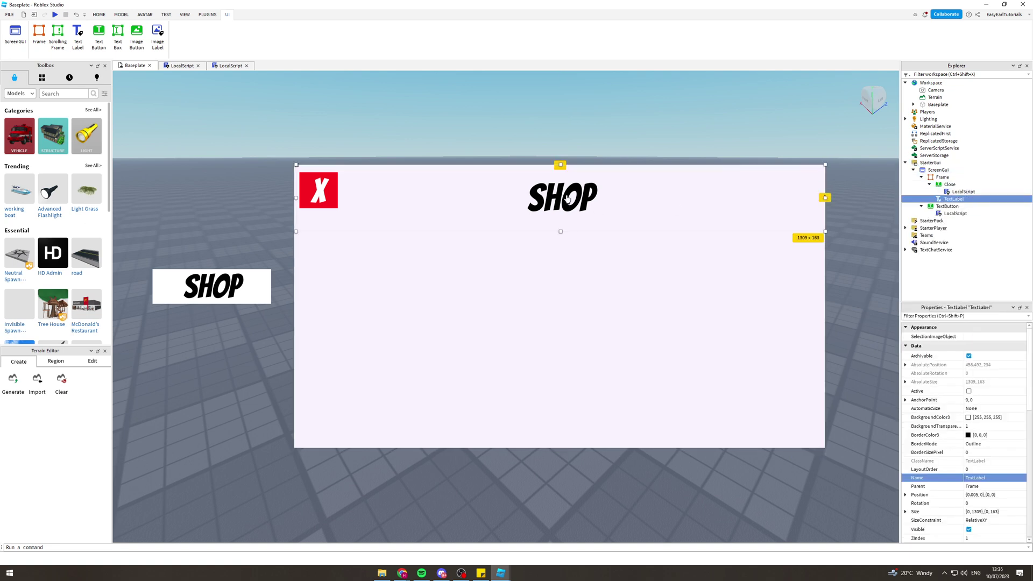
mouse_move(825, 198)
left_mouse_down()
mouse_move(345, 206)
mouse_move(821, 202)
left_mouse_up()
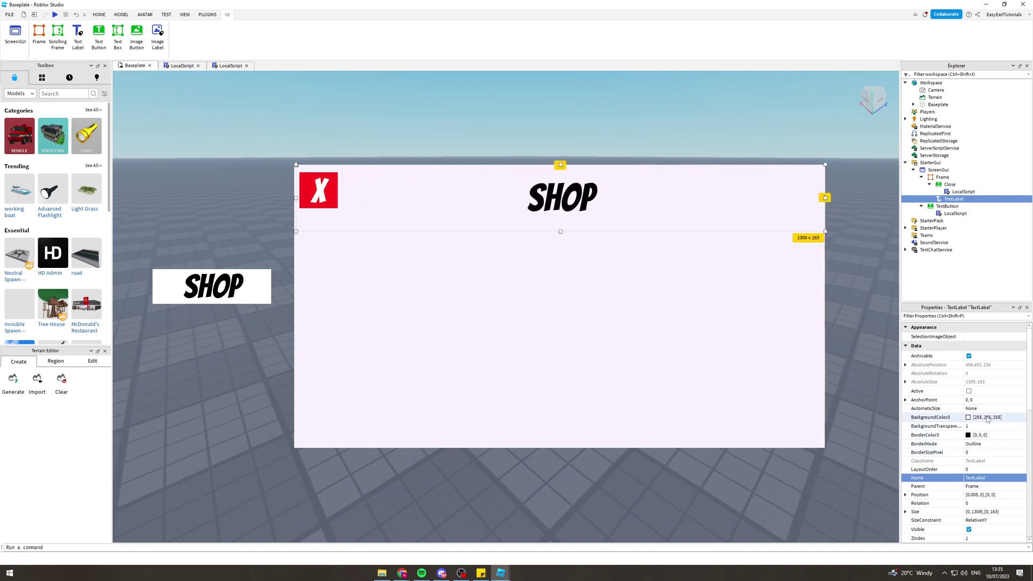
scroll(972, 428, "down", 10)
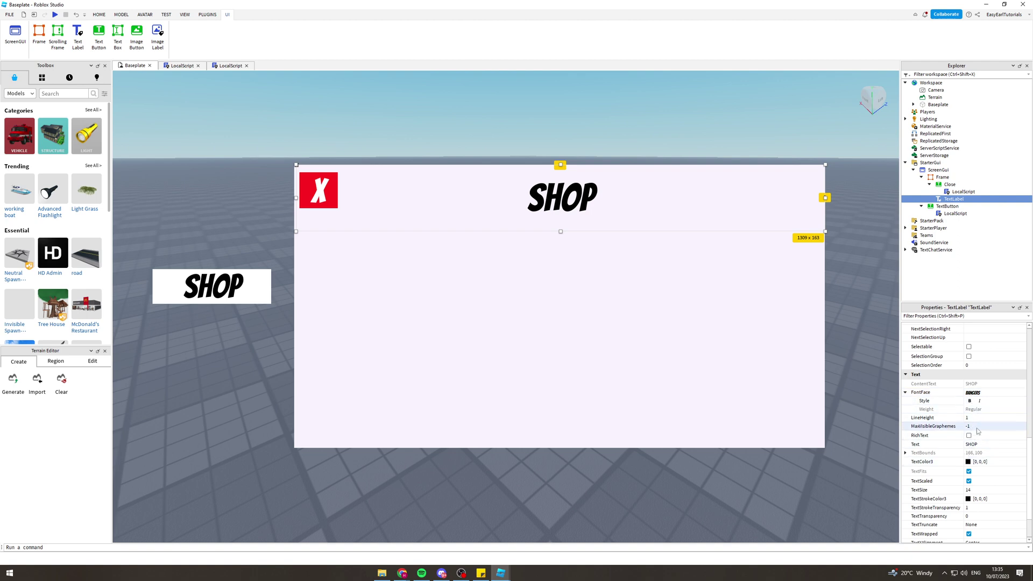
scroll(976, 438, "down", 1)
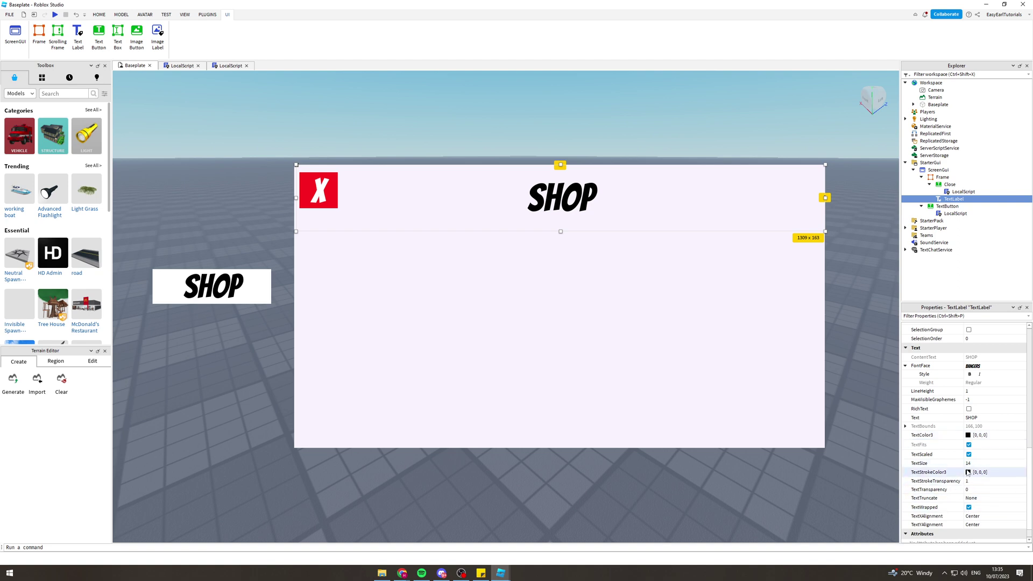
left_click(968, 454)
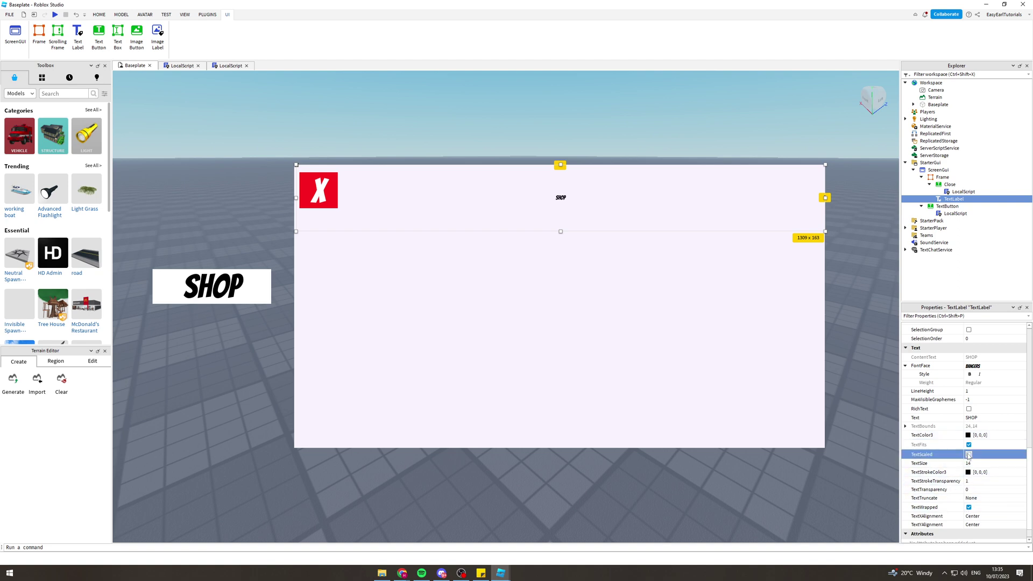
left_click(968, 454)
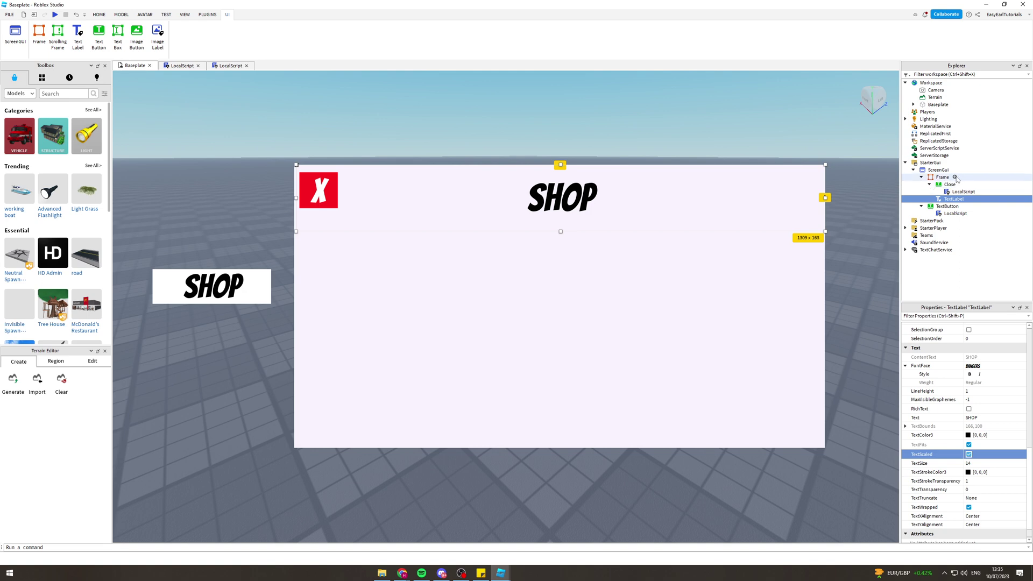
left_click(955, 177)
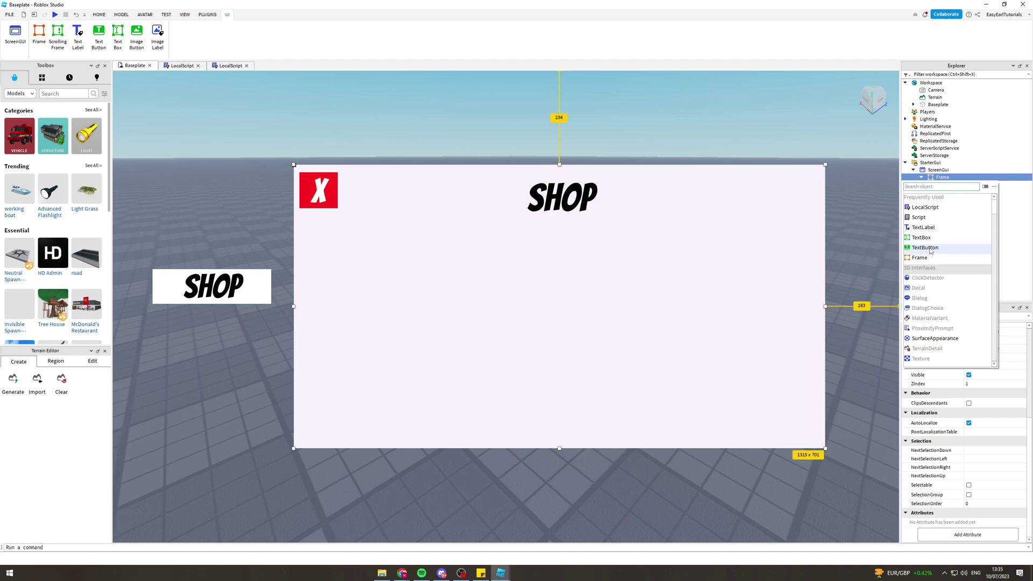
left_click(963, 170)
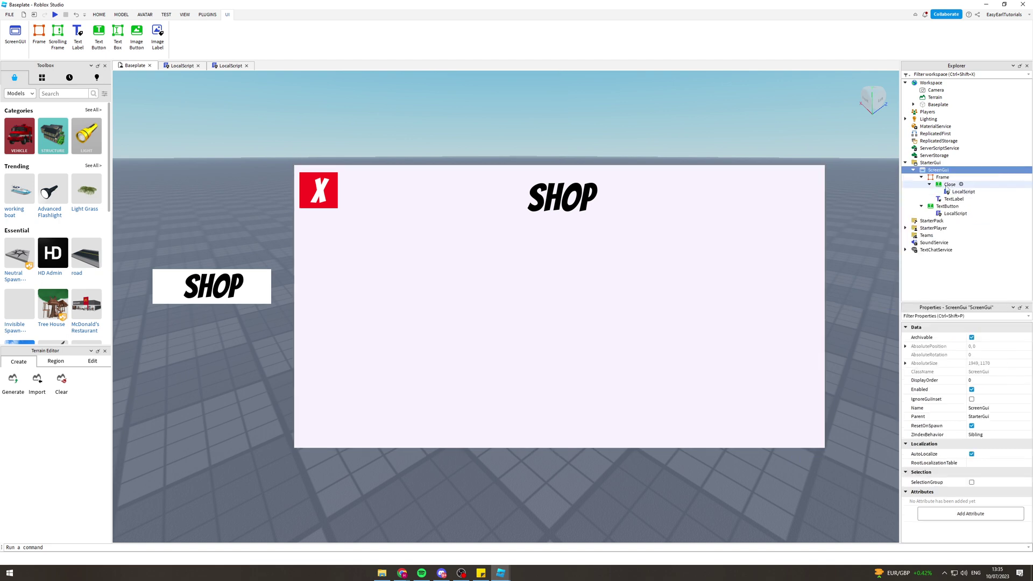
left_click(946, 206)
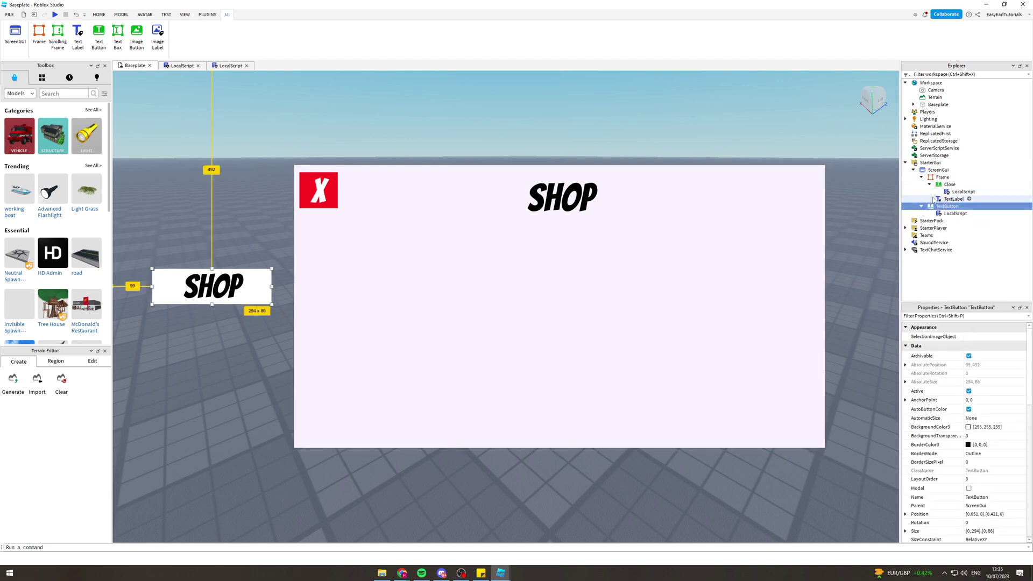
Move the red Close button slightly up to a vertical position scale of about 0.018 and re-enter its text as X
left_click(946, 187)
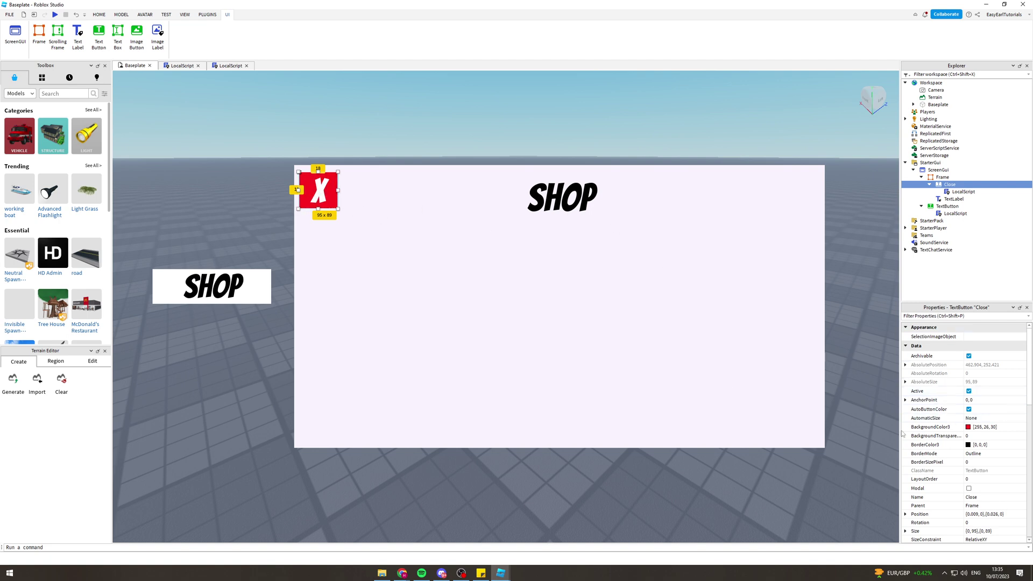
left_click_drag(319, 189, 318, 184)
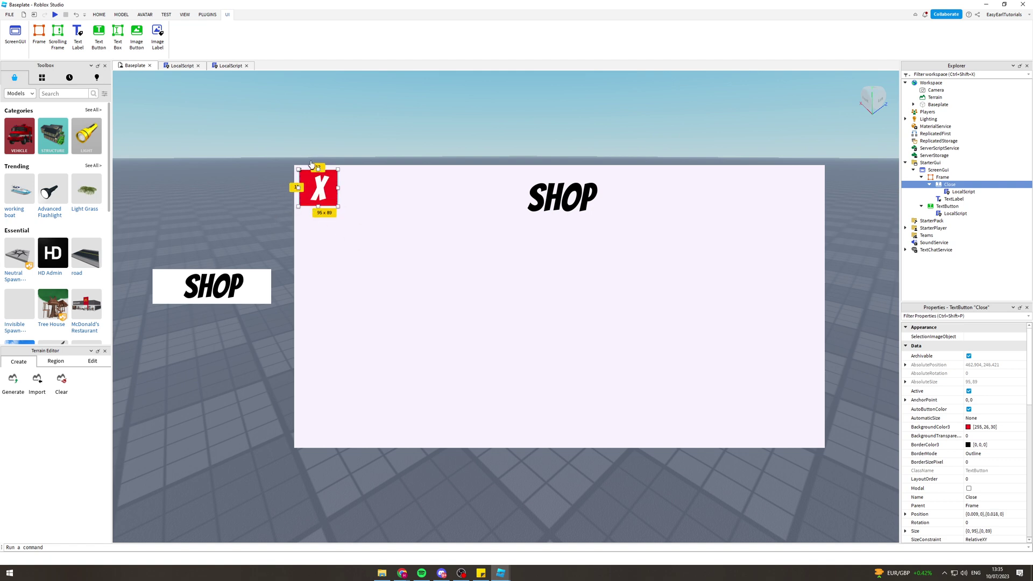
double_click(318, 193)
key("BackSpace")
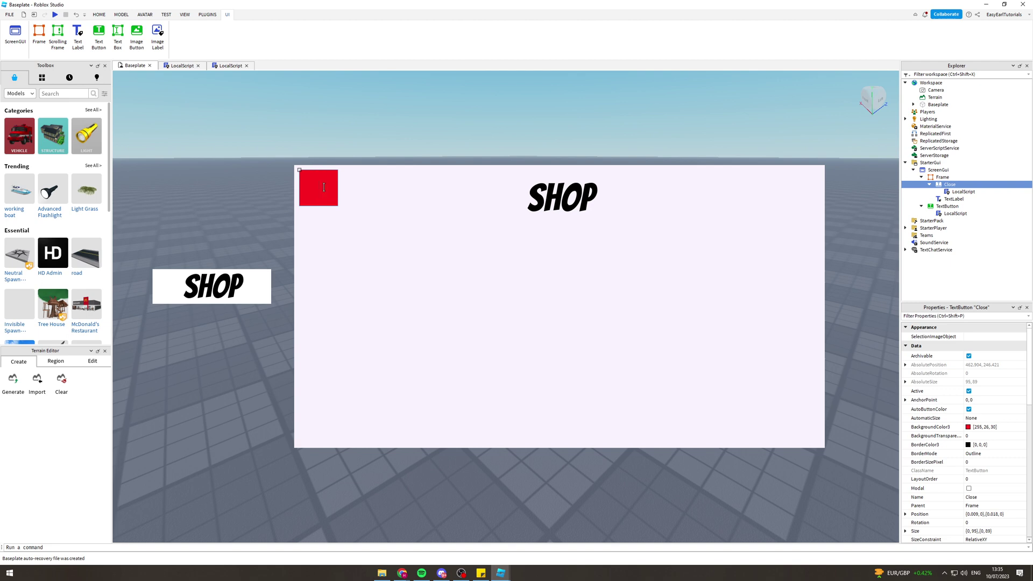
type("X")
left_click(334, 214)
Toggle TextScaled off and back on for both the SHOP title label and the red Close button
left_click(299, 184)
left_click(325, 183)
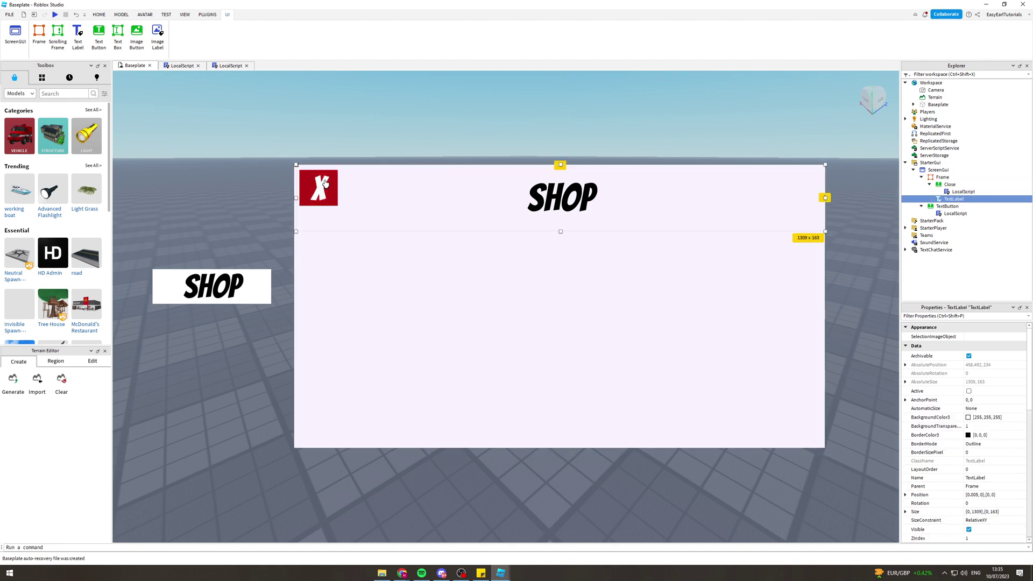
scroll(976, 419, "down", 10)
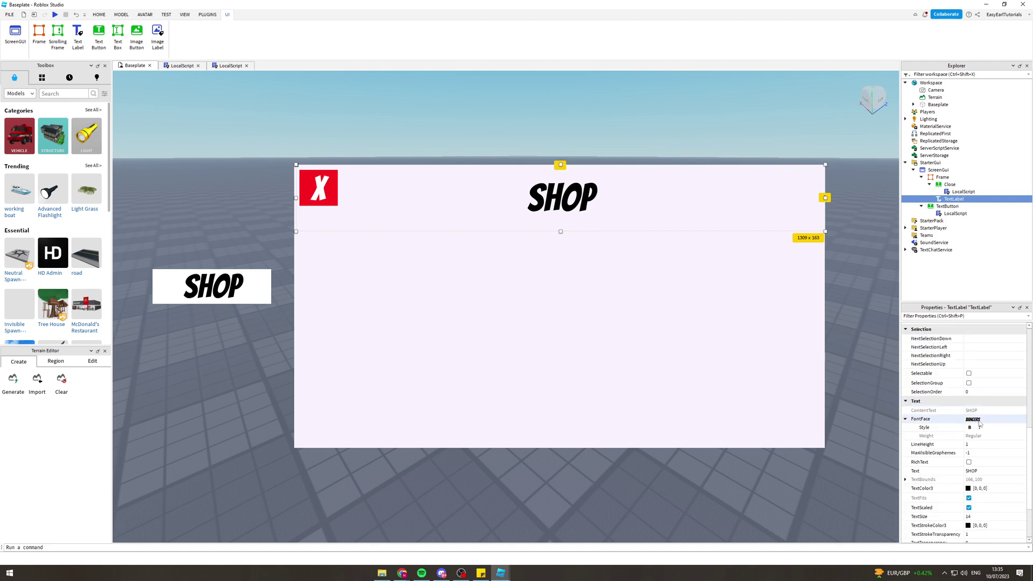
scroll(976, 430, "down", 3)
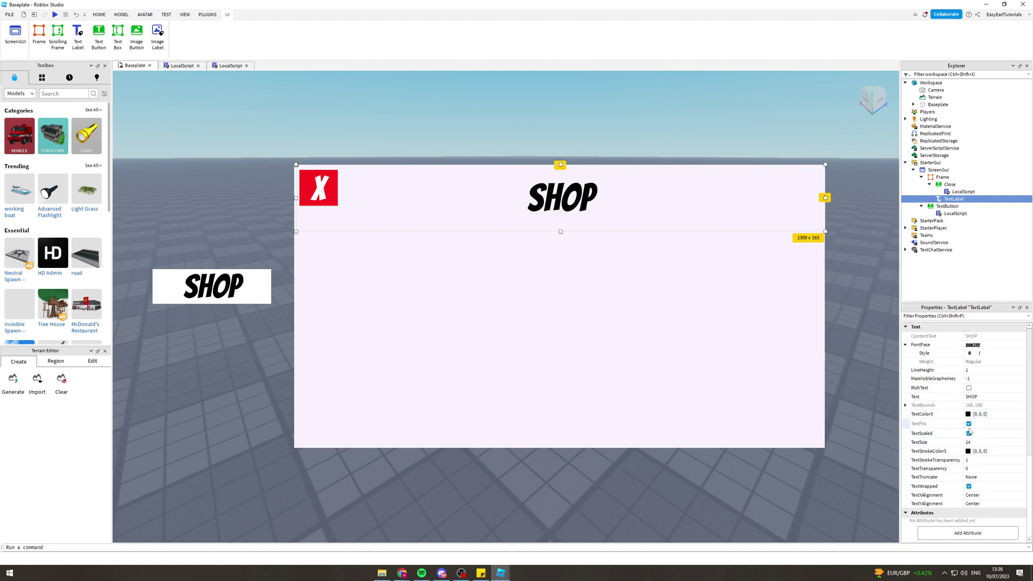
left_click(968, 433)
left_click(969, 433)
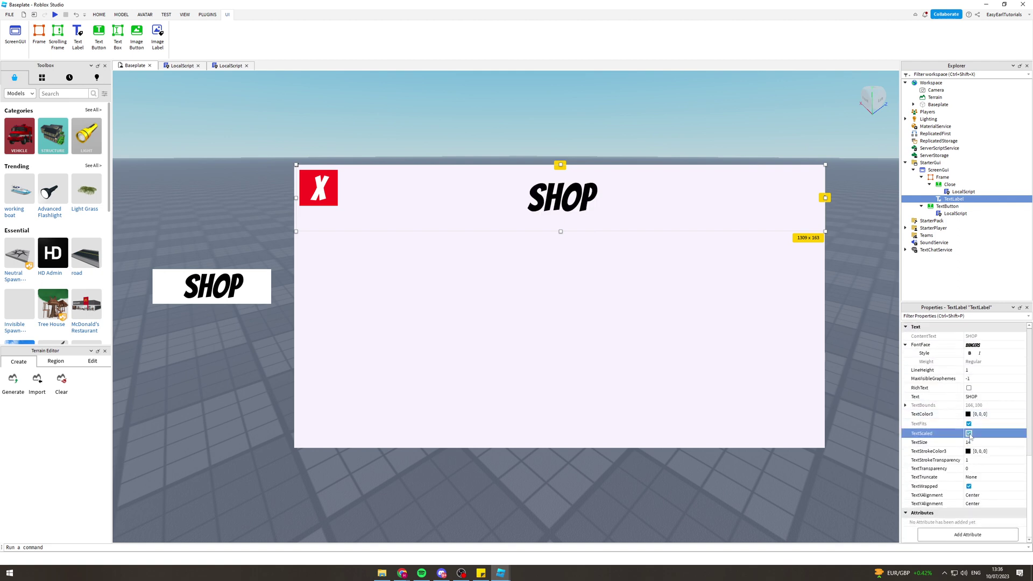
left_click(318, 188)
left_click(968, 471)
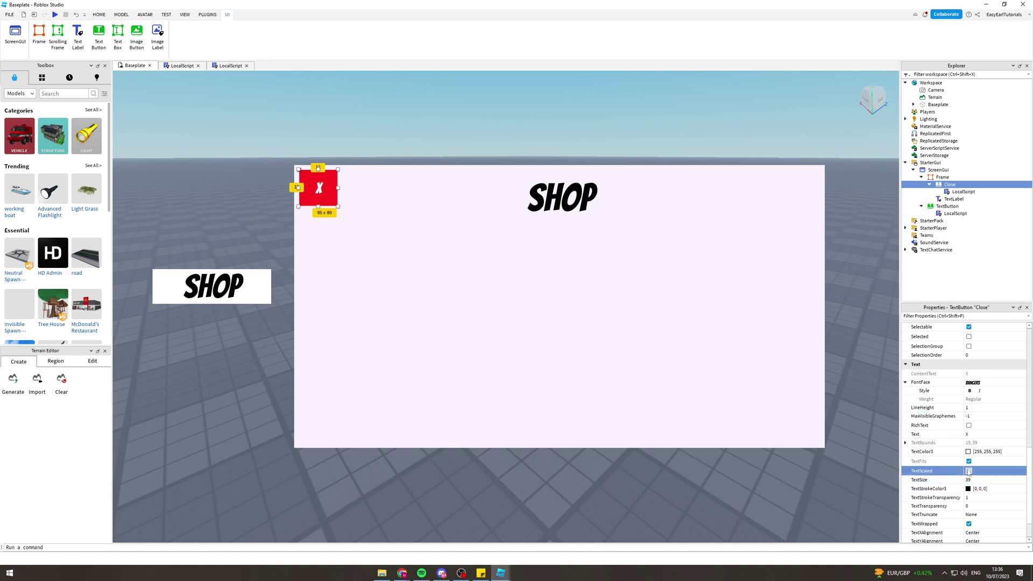
left_click(968, 471)
left_click(376, 277)
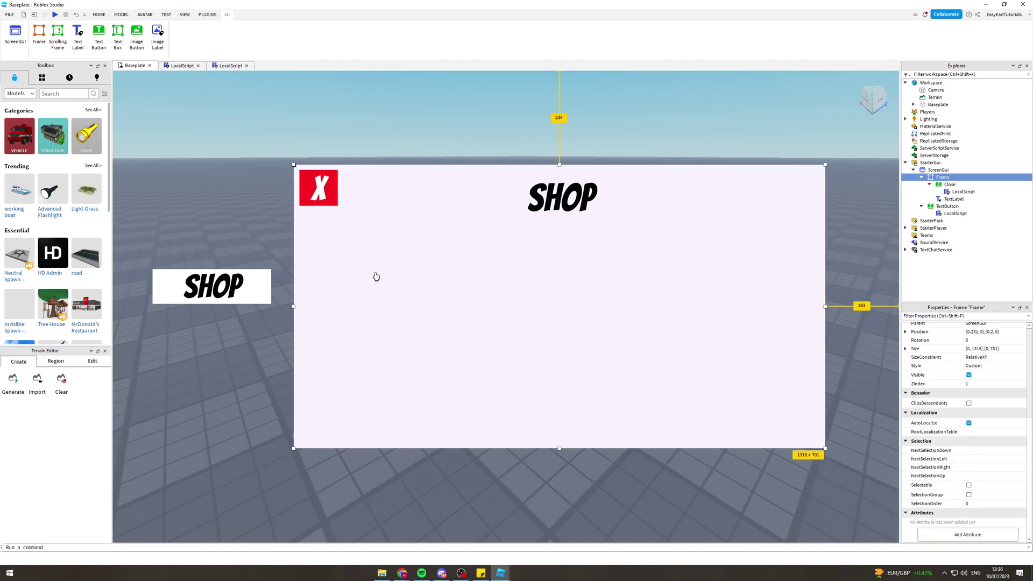
left_click(319, 189)
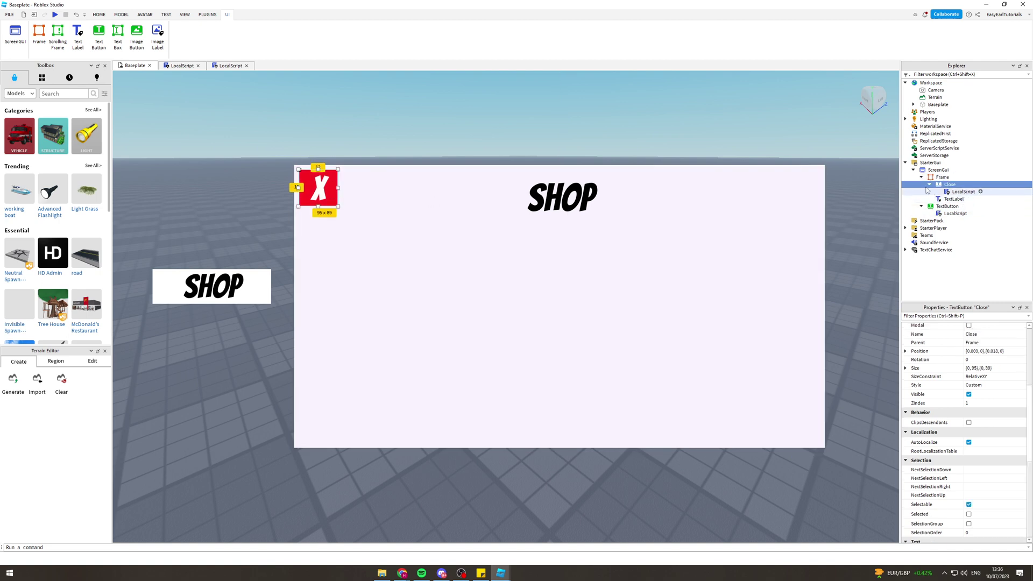
left_click(235, 292)
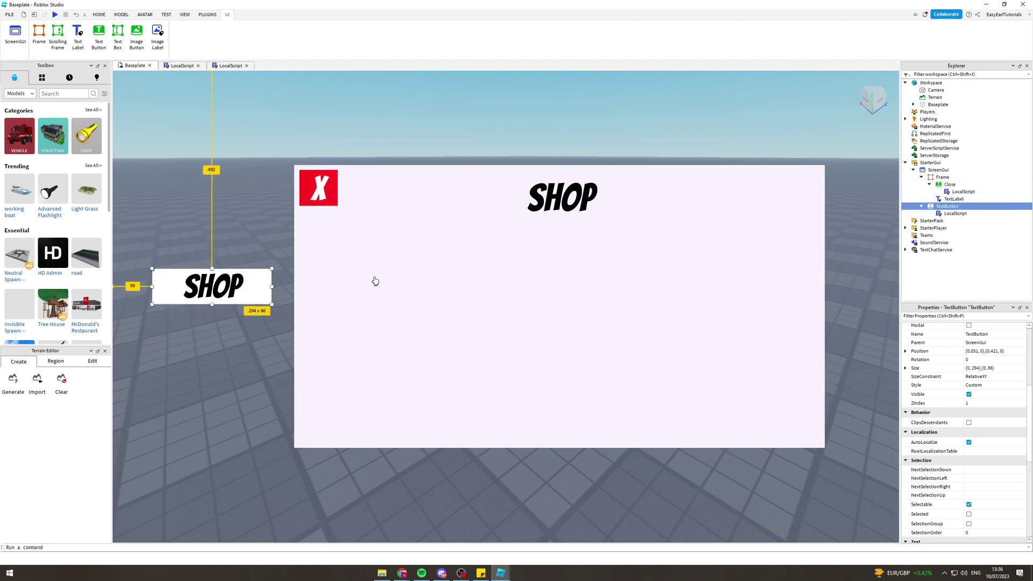
left_click(954, 177)
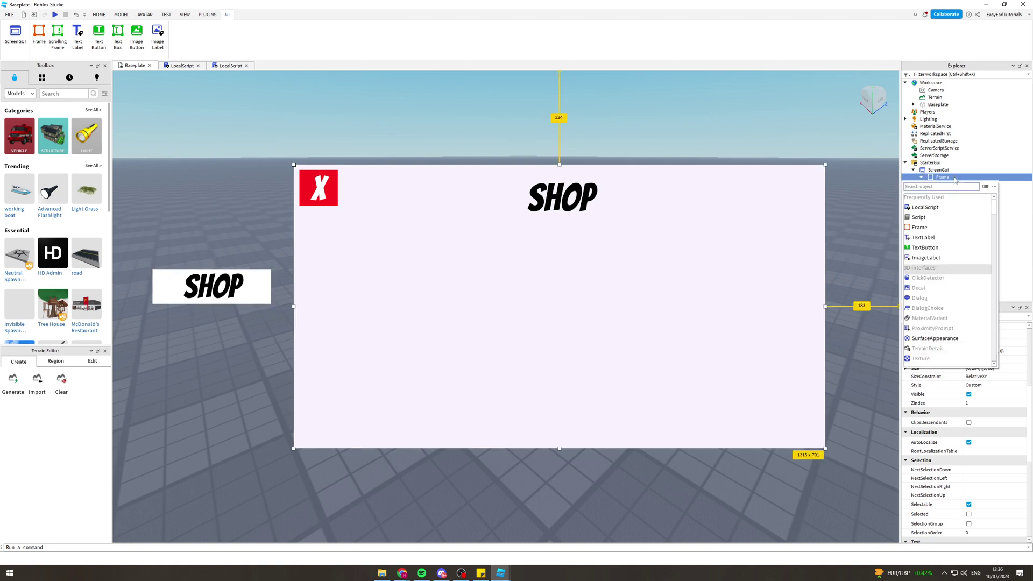
left_click(946, 169)
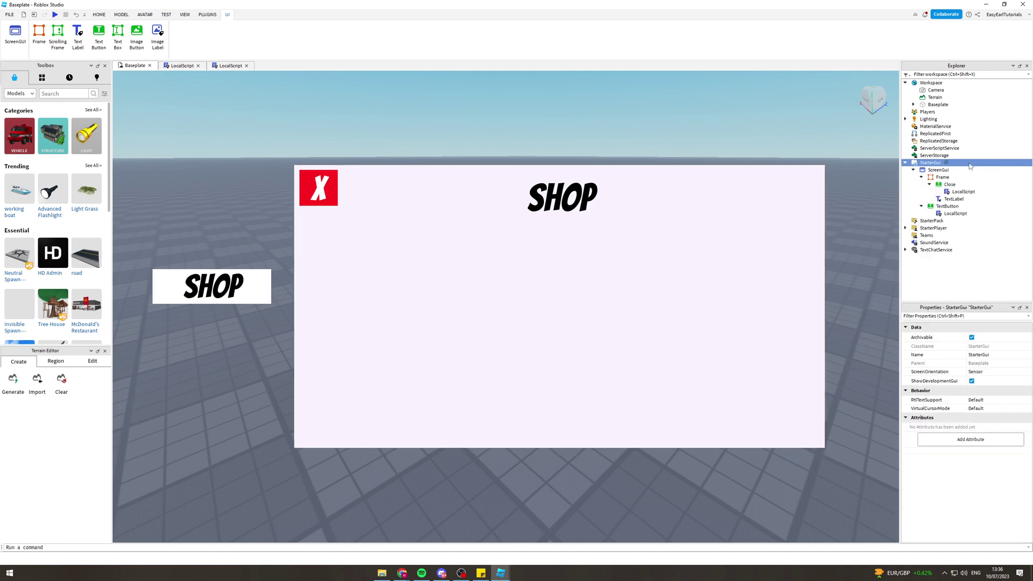
Examine the GUI hierarchy under StarterGui and the objects that can be inserted into ScreenGui and Frame
left_click(955, 170)
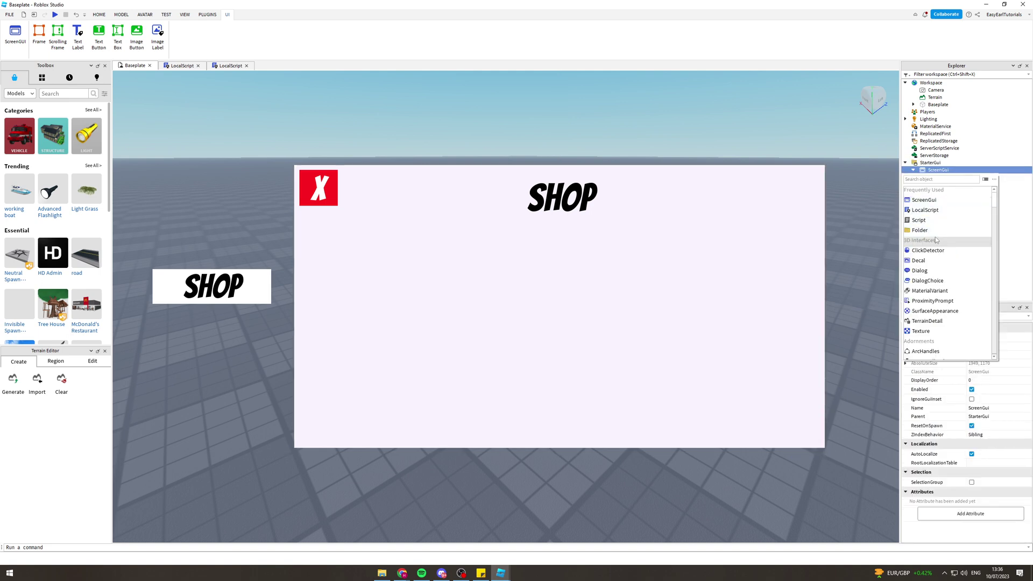
left_click(978, 161)
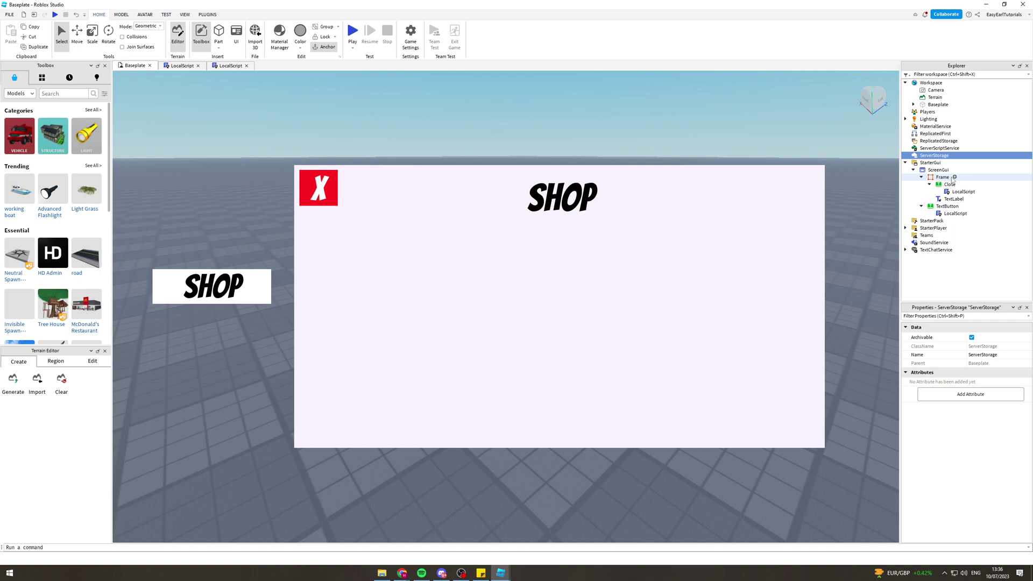
left_click(952, 177)
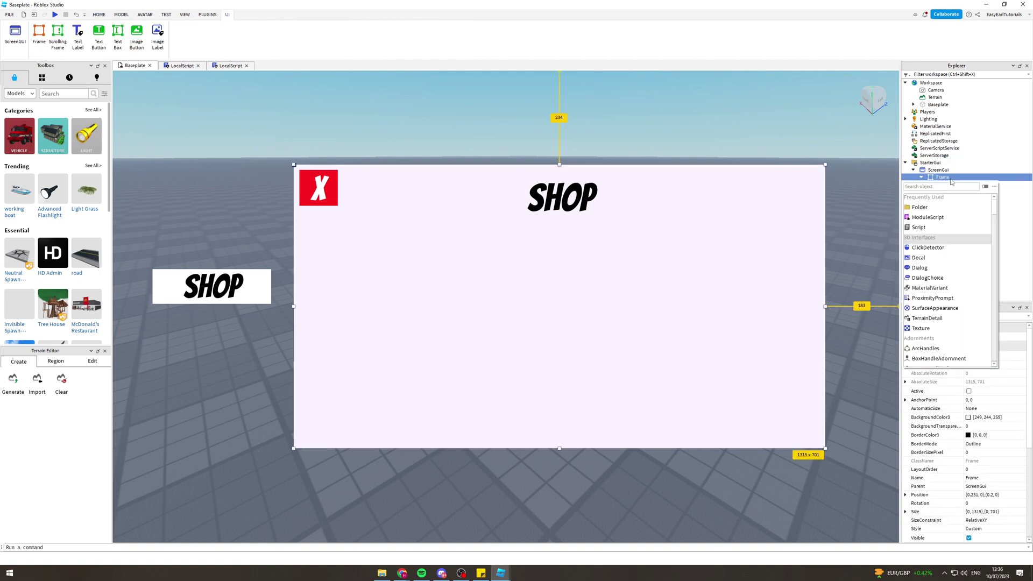
left_click(973, 163)
left_click(948, 206)
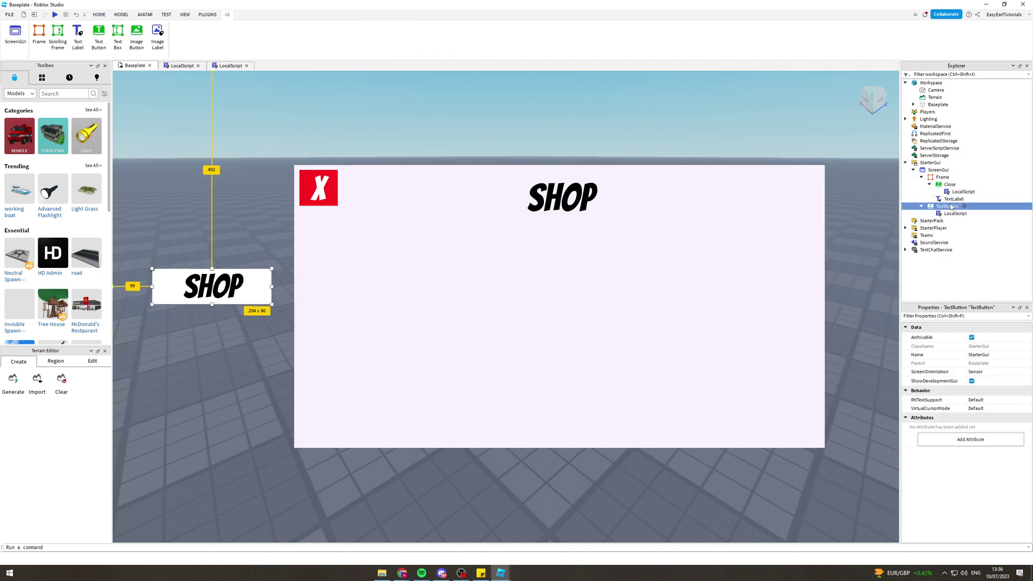
left_click(949, 163)
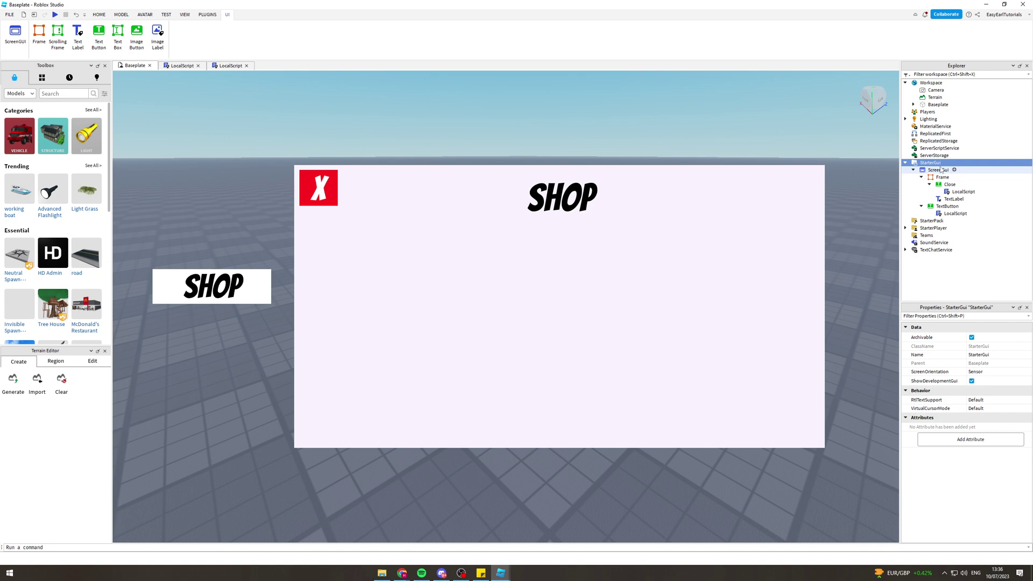
left_click(940, 170)
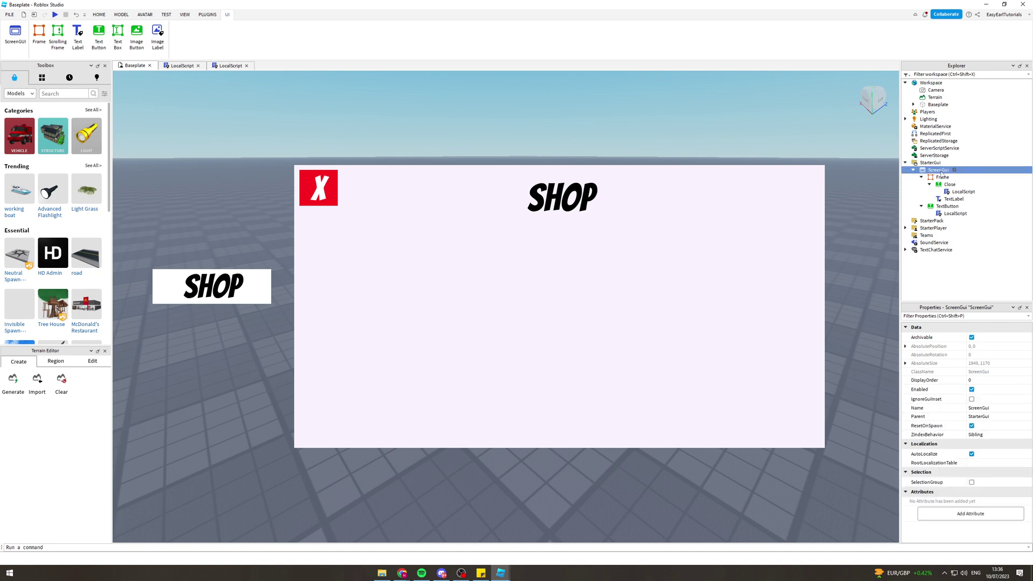
left_click(954, 171)
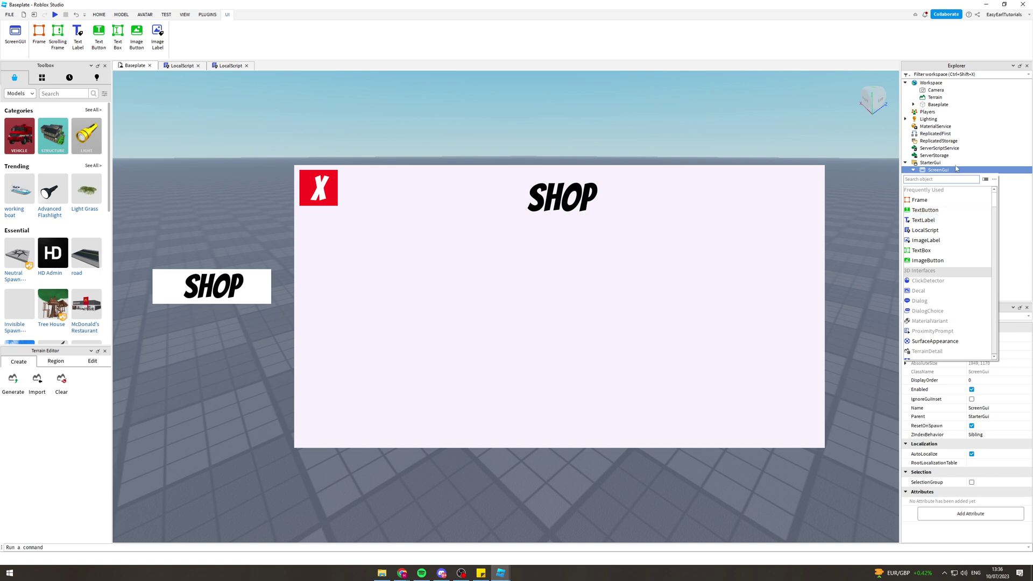
left_click(955, 164)
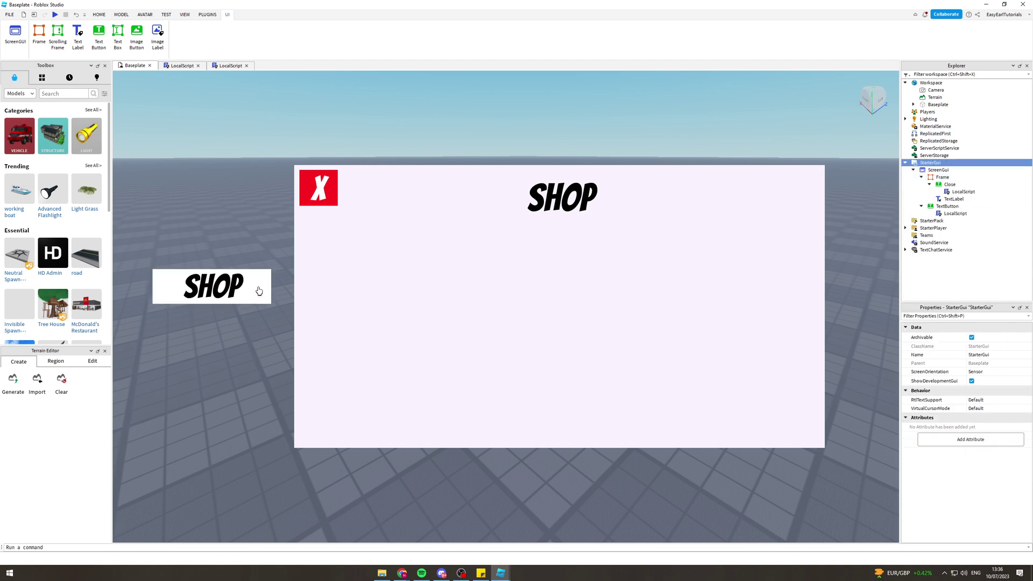
Shift the SHOP TextButton slightly left to a horizontal position scale of about 0.047 and narrow it to about 291 x 86 pixels
left_click(957, 206)
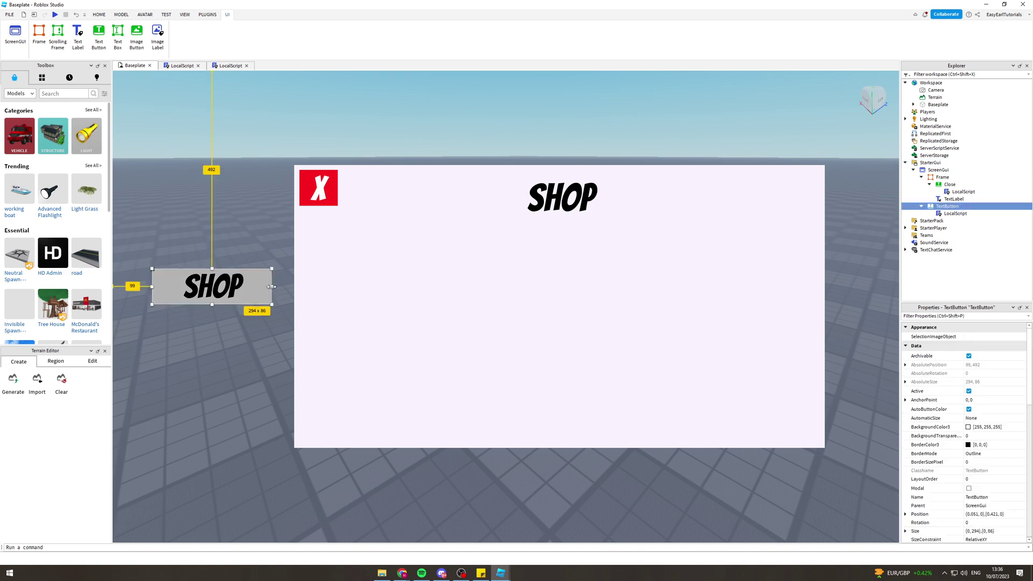
left_click_drag(271, 287, 237, 287)
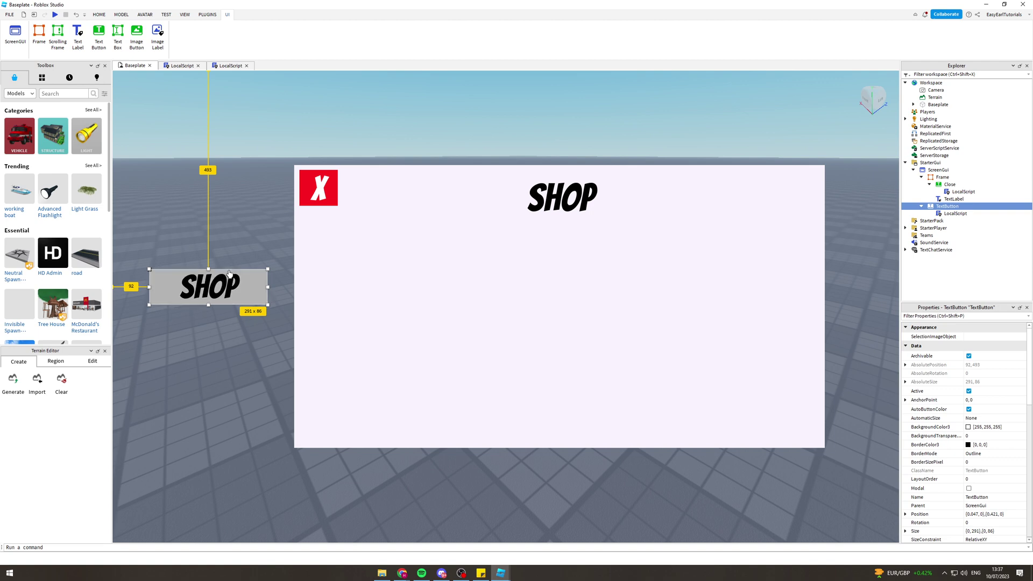
Make the shop Frame invisible by turning off its Visible property
left_click(660, 190)
left_click(640, 263)
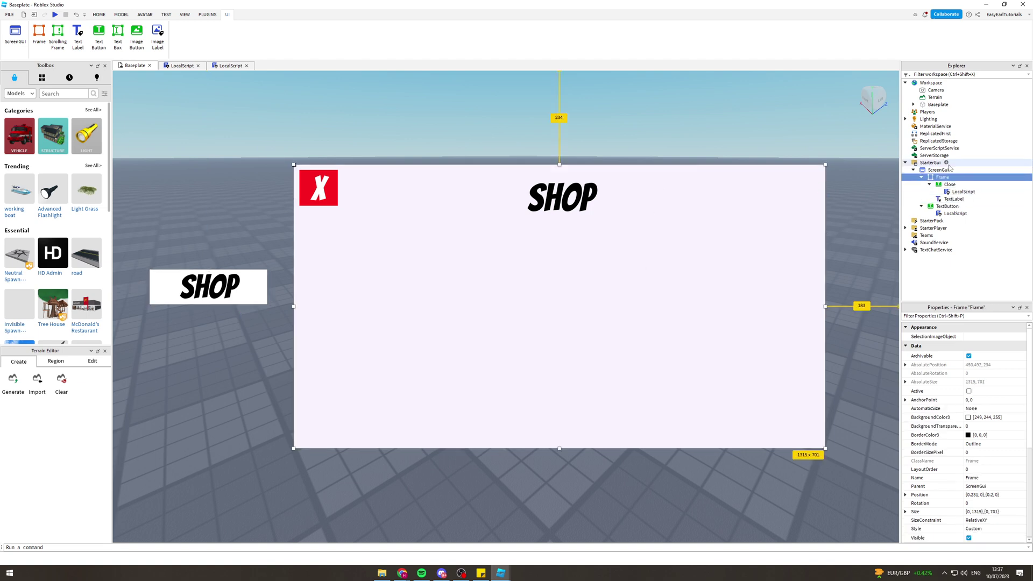
scroll(963, 431, "down", 2)
left_click(968, 484)
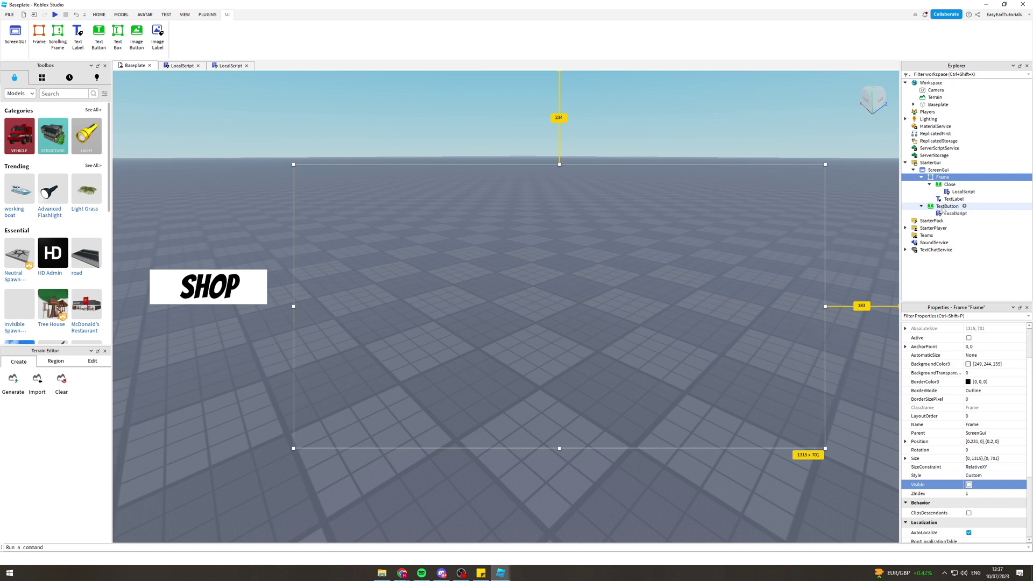
Examine the code in the SHOP TextButton's LocalScript that opens the Frame, and return to the Baseplate view
left_click(944, 206)
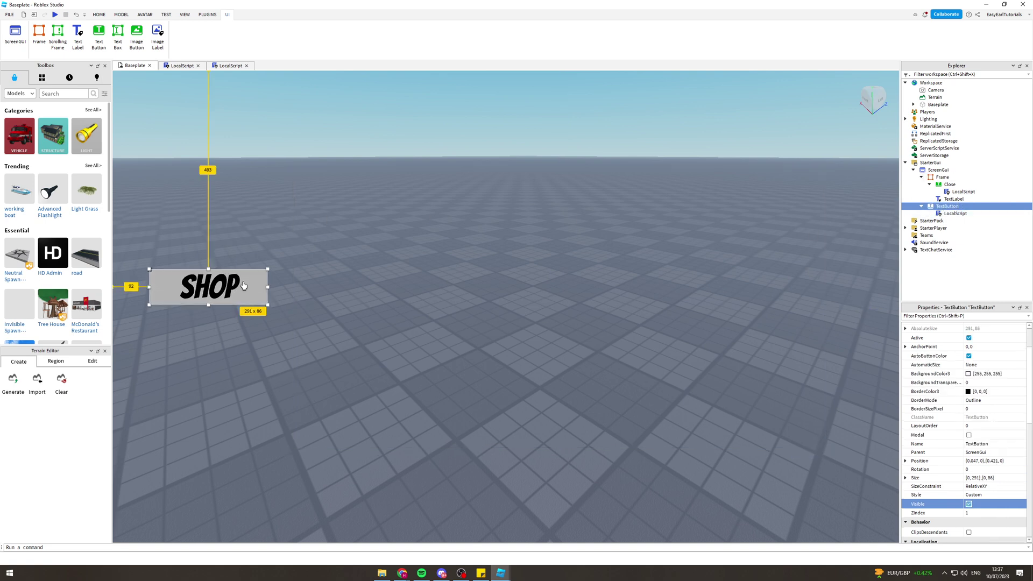
left_click(966, 207)
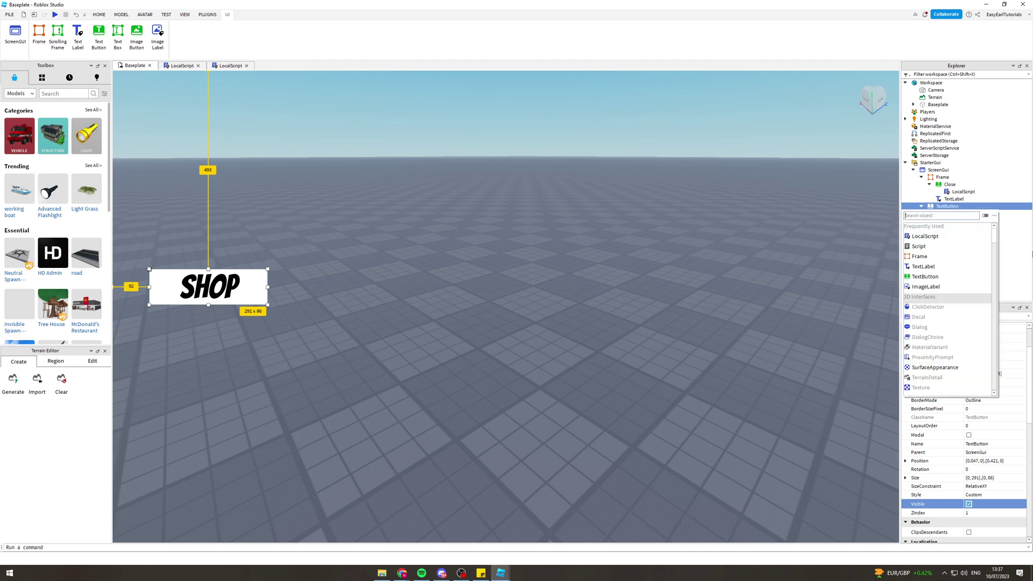
left_click(924, 236)
double_click(945, 213)
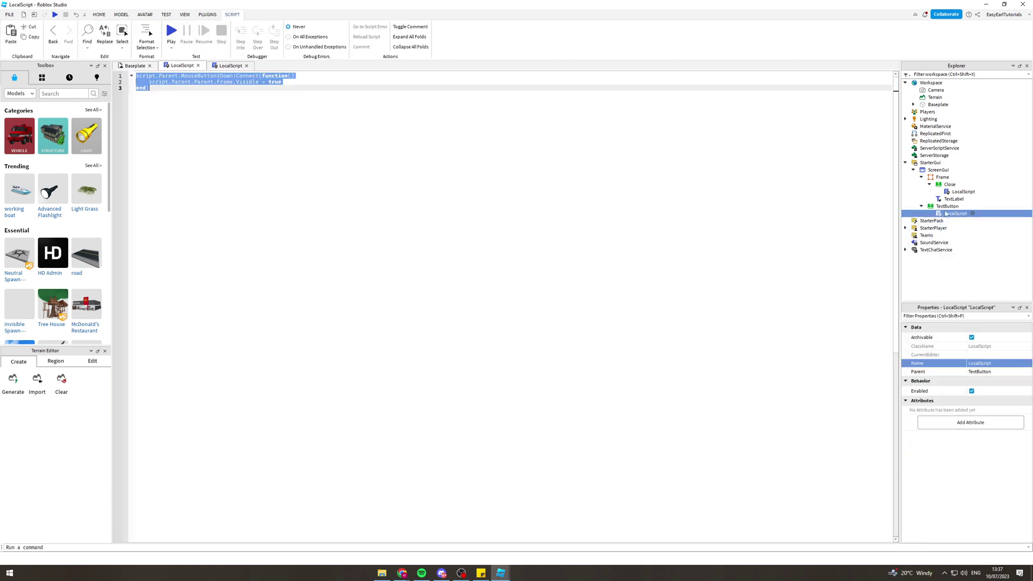
left_click(160, 110)
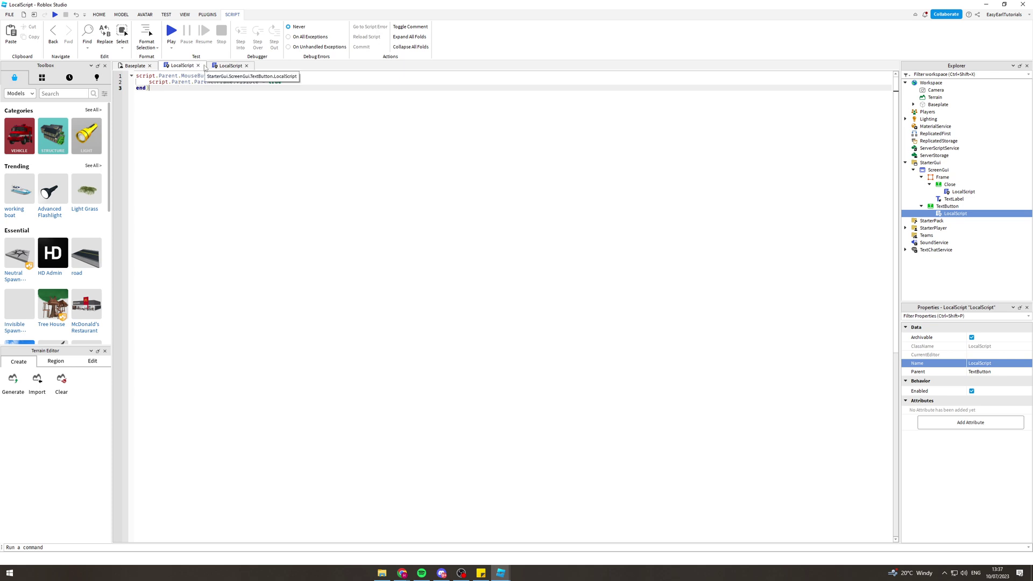
left_click(133, 65)
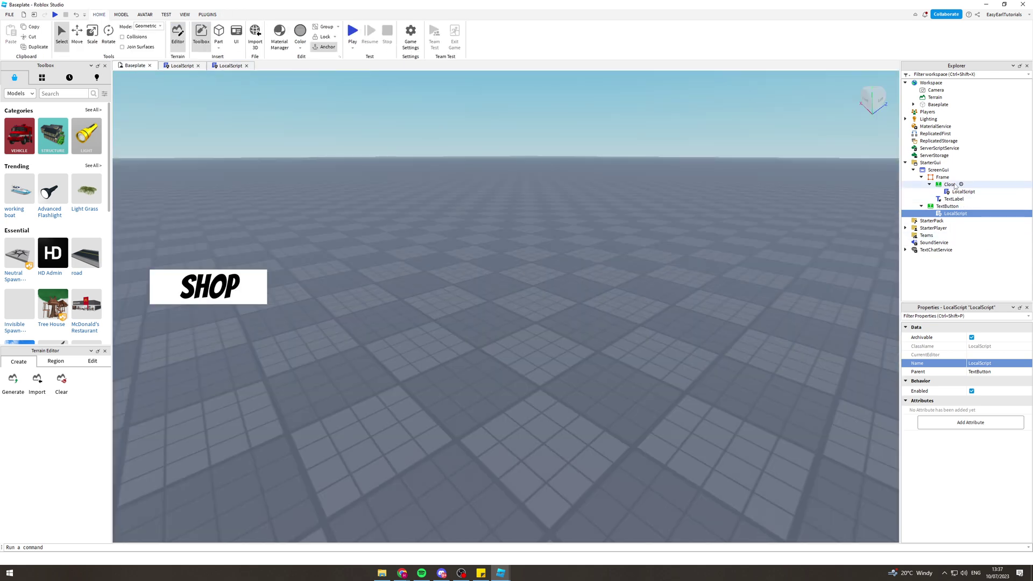
Examine the code in the Close button's LocalScript that hides the Frame, and return to the Baseplate view
left_click(950, 184)
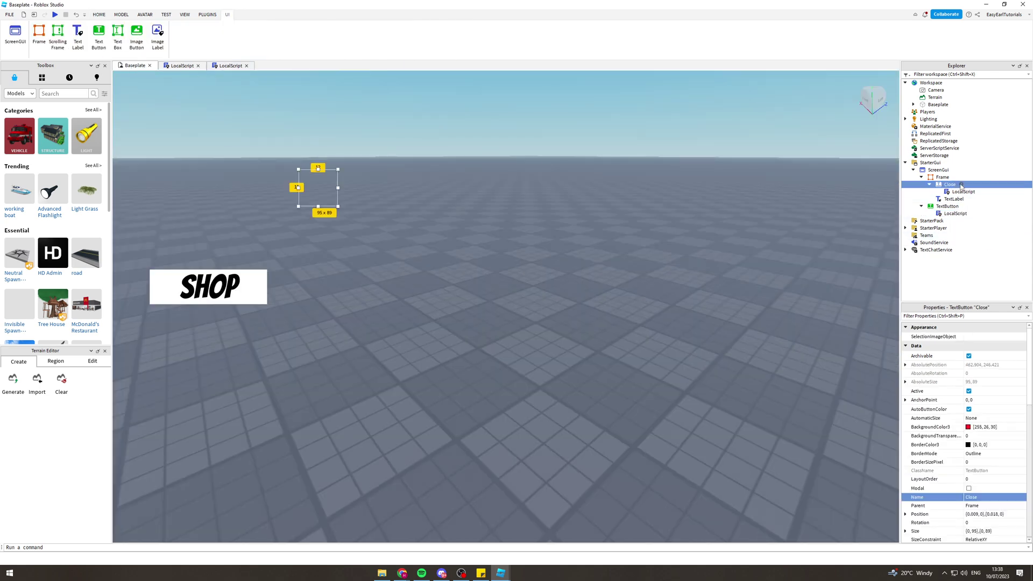
left_click(961, 192)
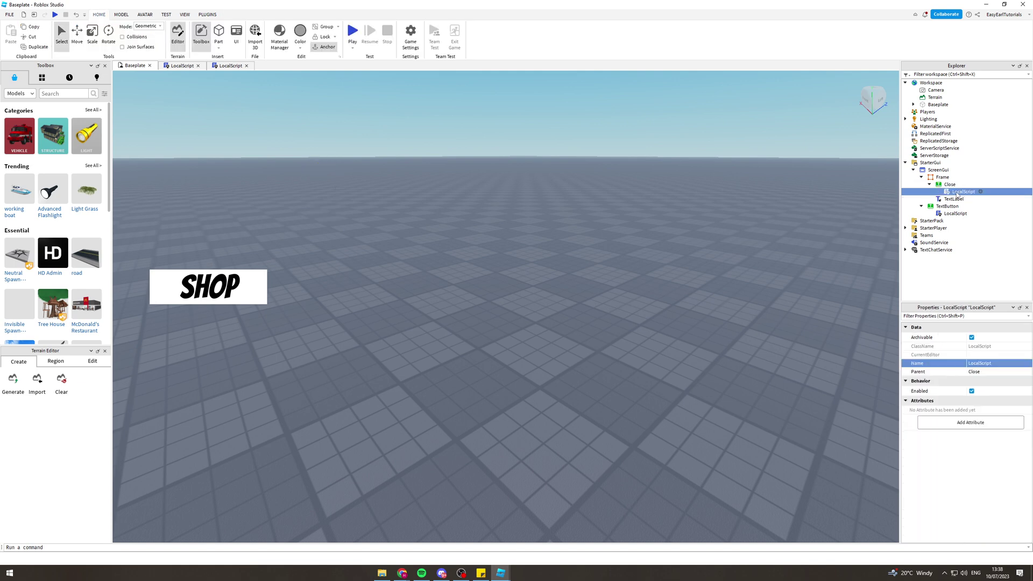
left_click(227, 66)
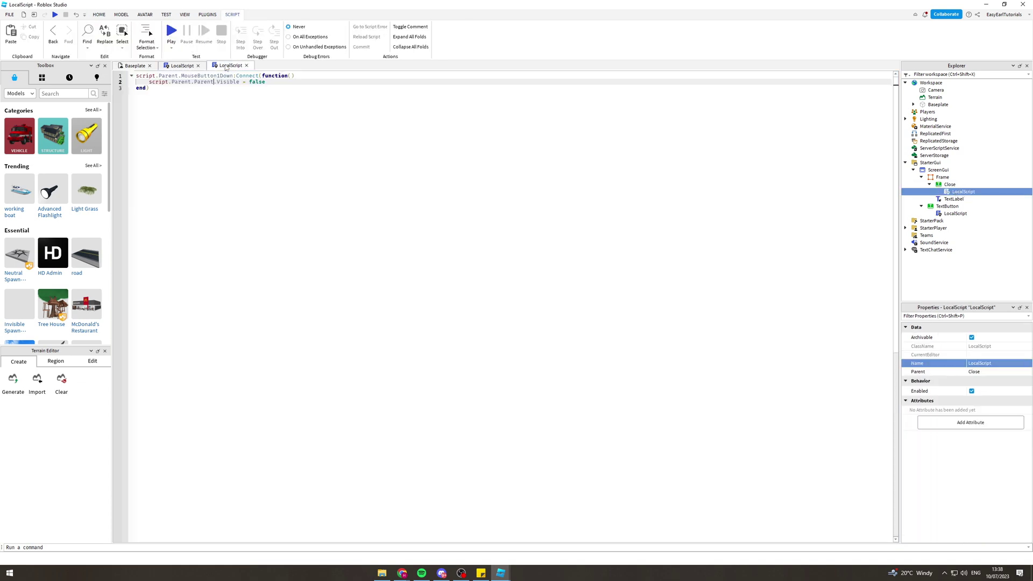
left_click(158, 85)
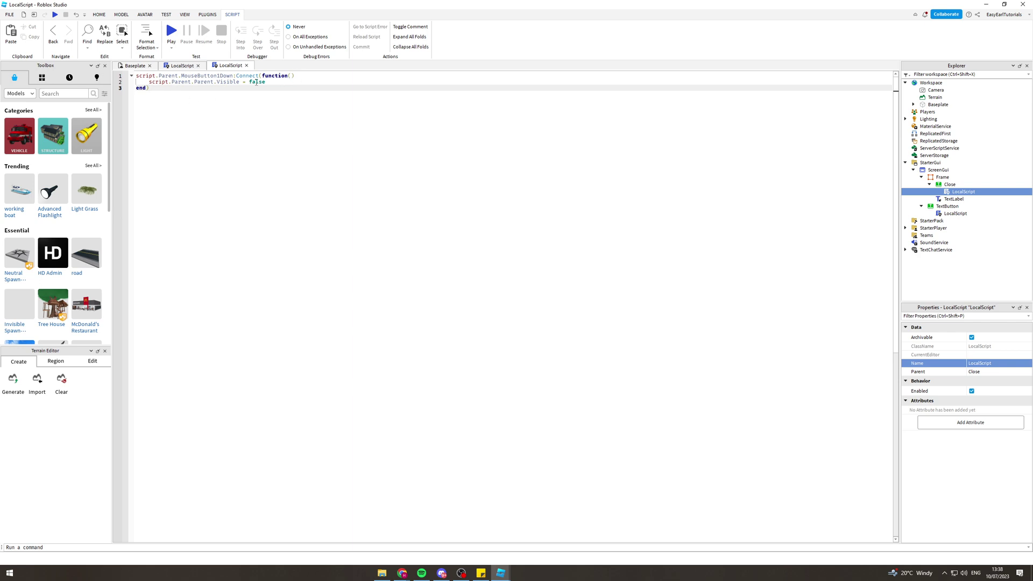
left_click(137, 65)
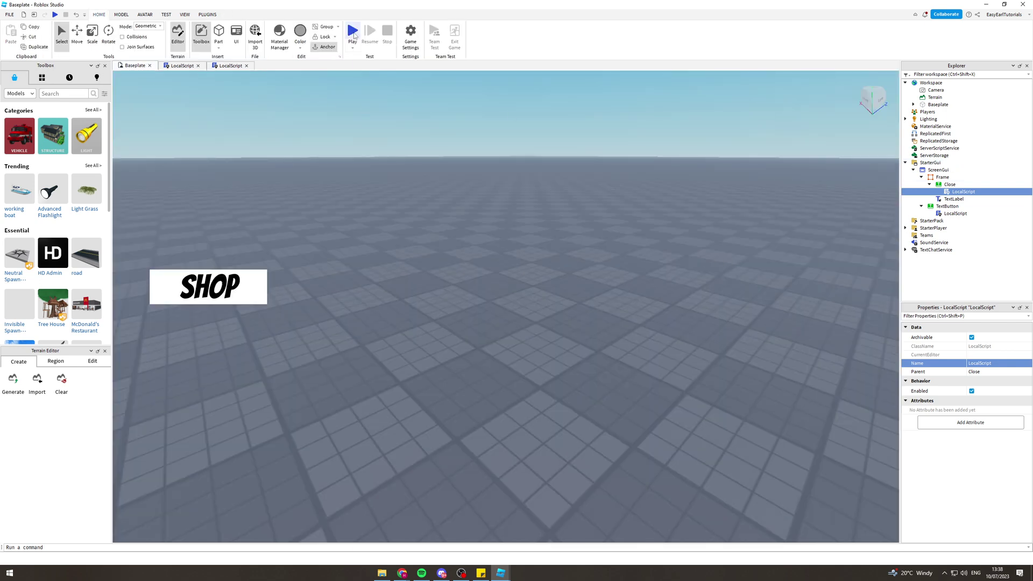
Playtest the game, opening the shop frame with the SHOP button and closing it with the X button
left_click(353, 34)
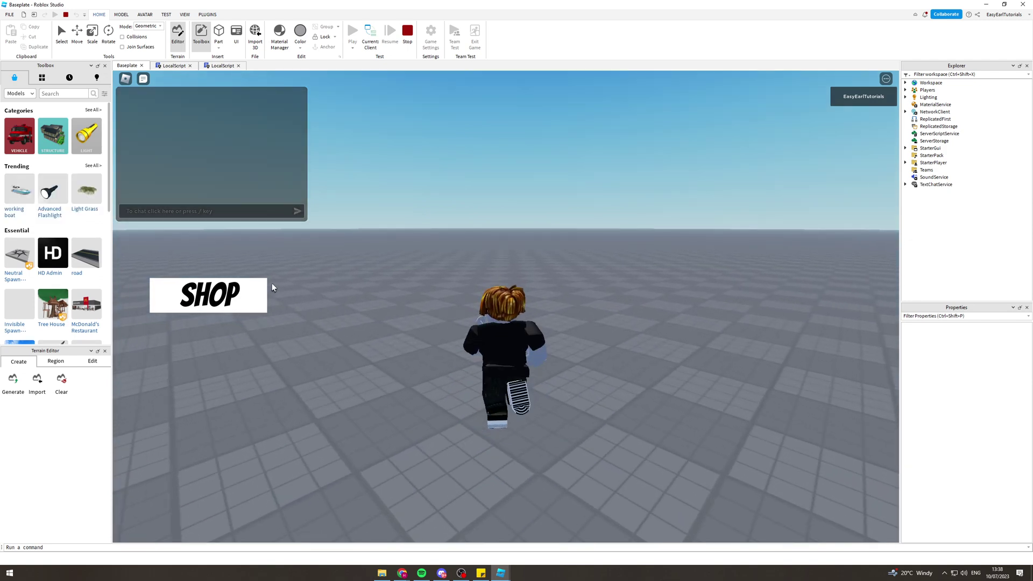
left_click(248, 291)
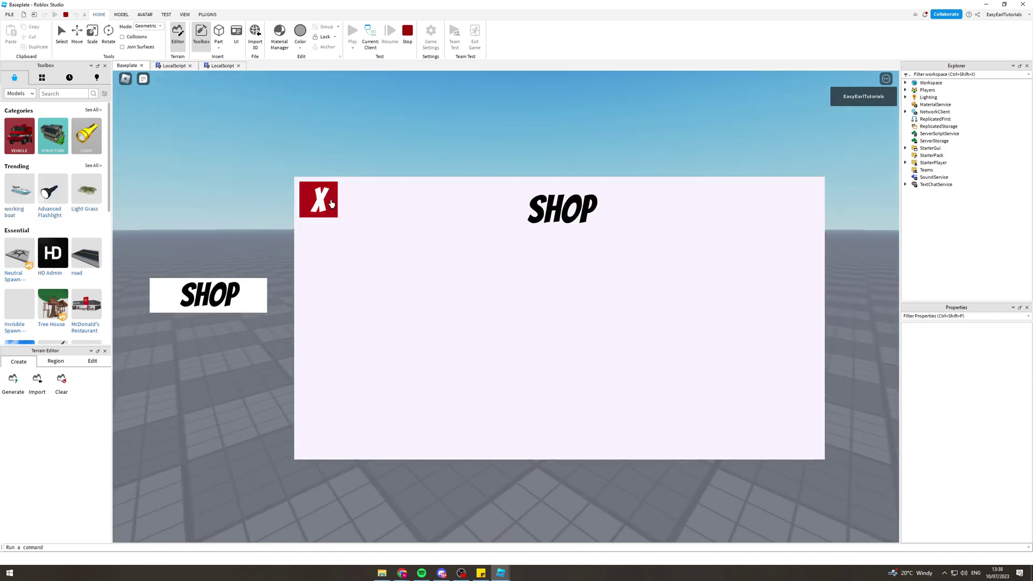
left_click(321, 201)
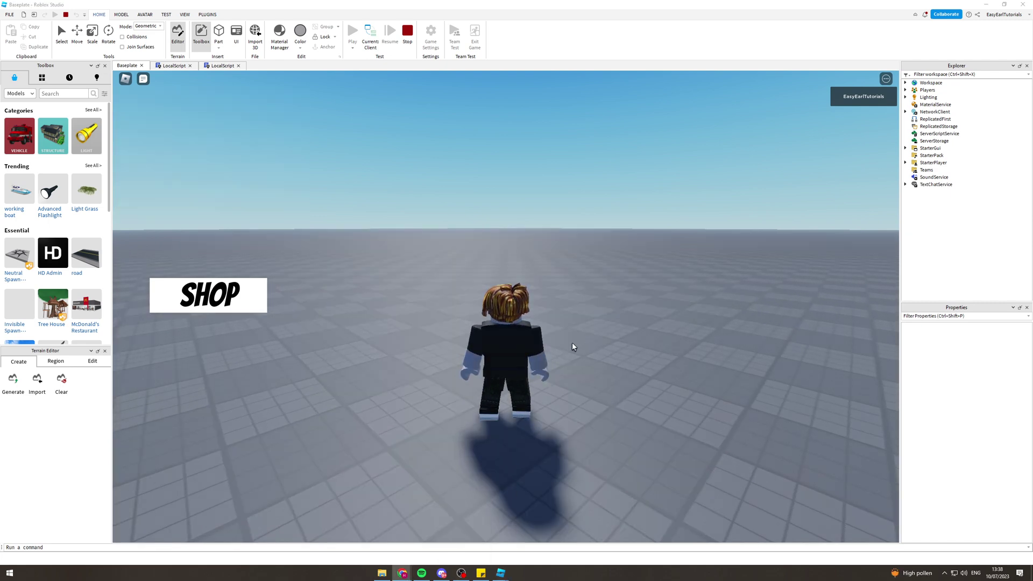
right_click_drag(639, 279, 640, 279)
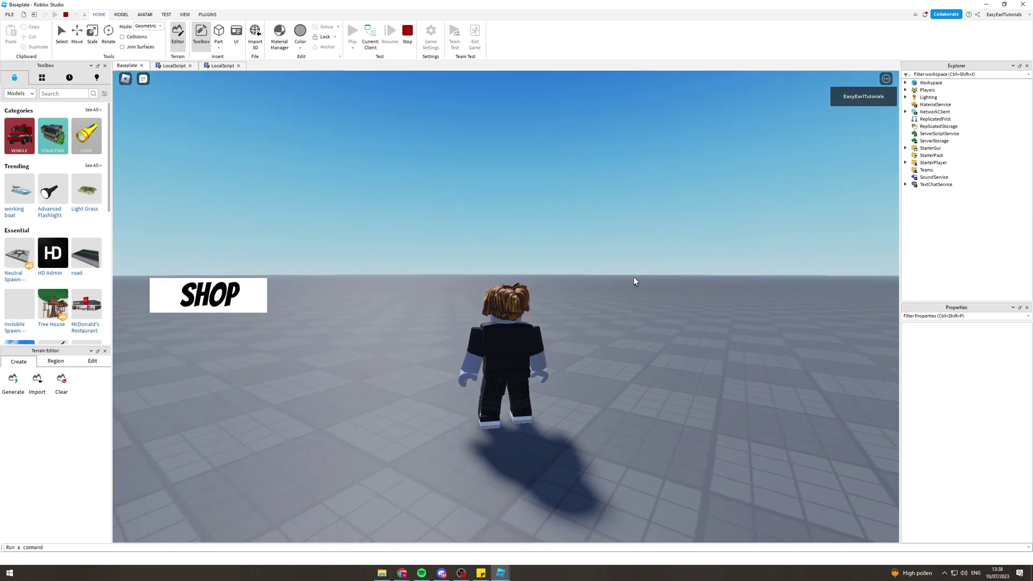